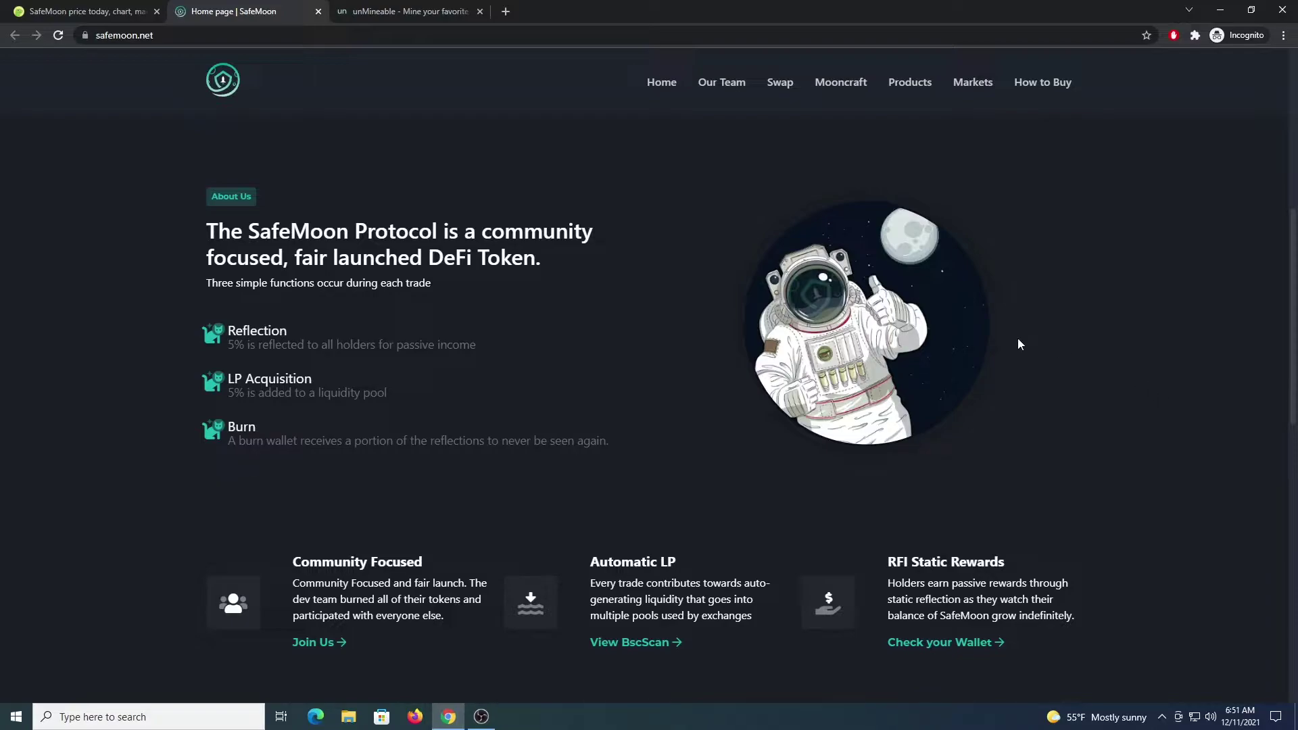
# View the CoinGecko SafeMoon price, return to the SafeMoon homepage, and search 'windows security'.
pyautogui.click(95, 6)
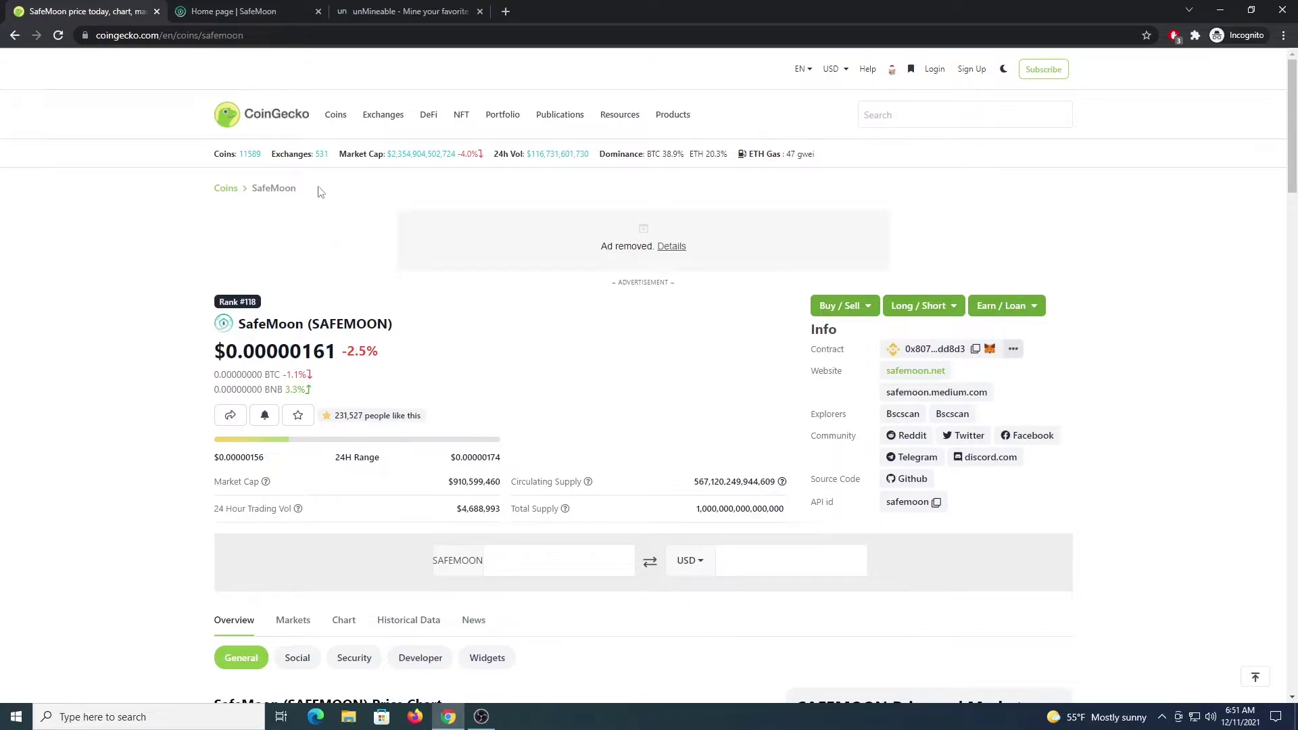
pyautogui.click(233, 12)
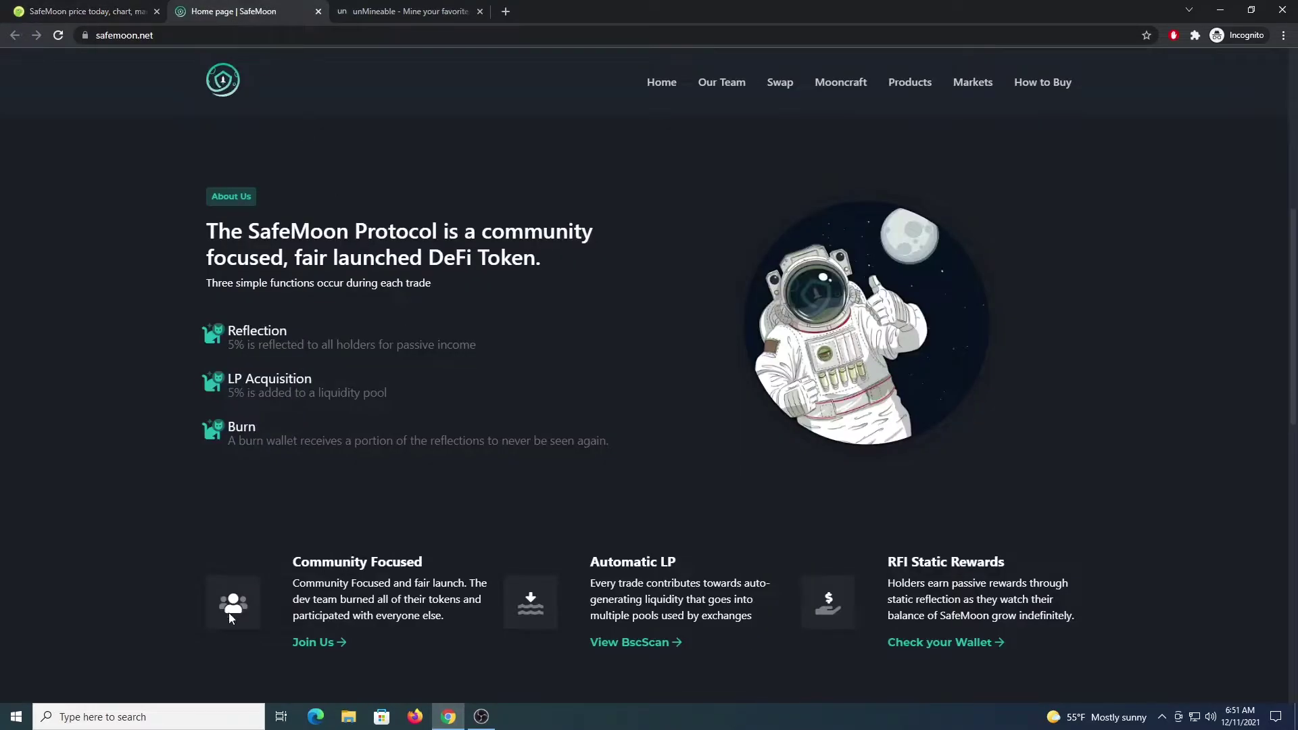
pyautogui.click(148, 716)
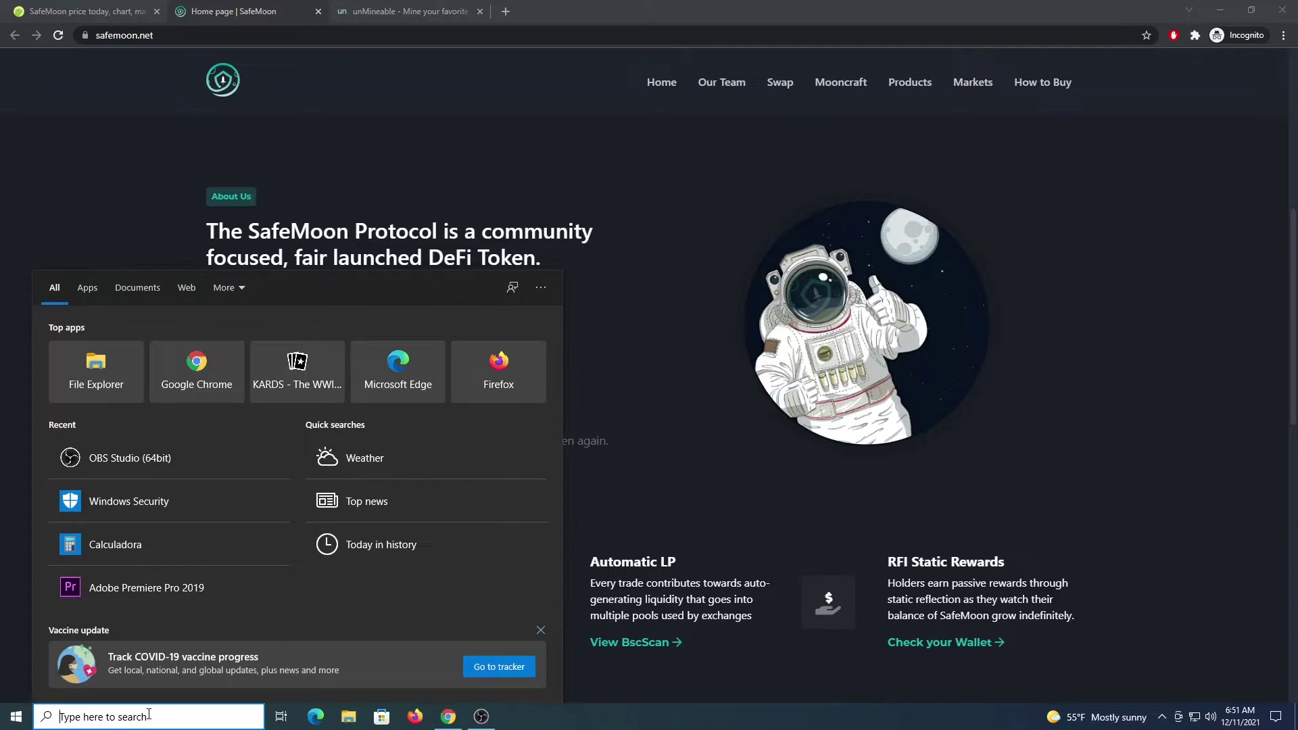
pyautogui.write('windows secu')
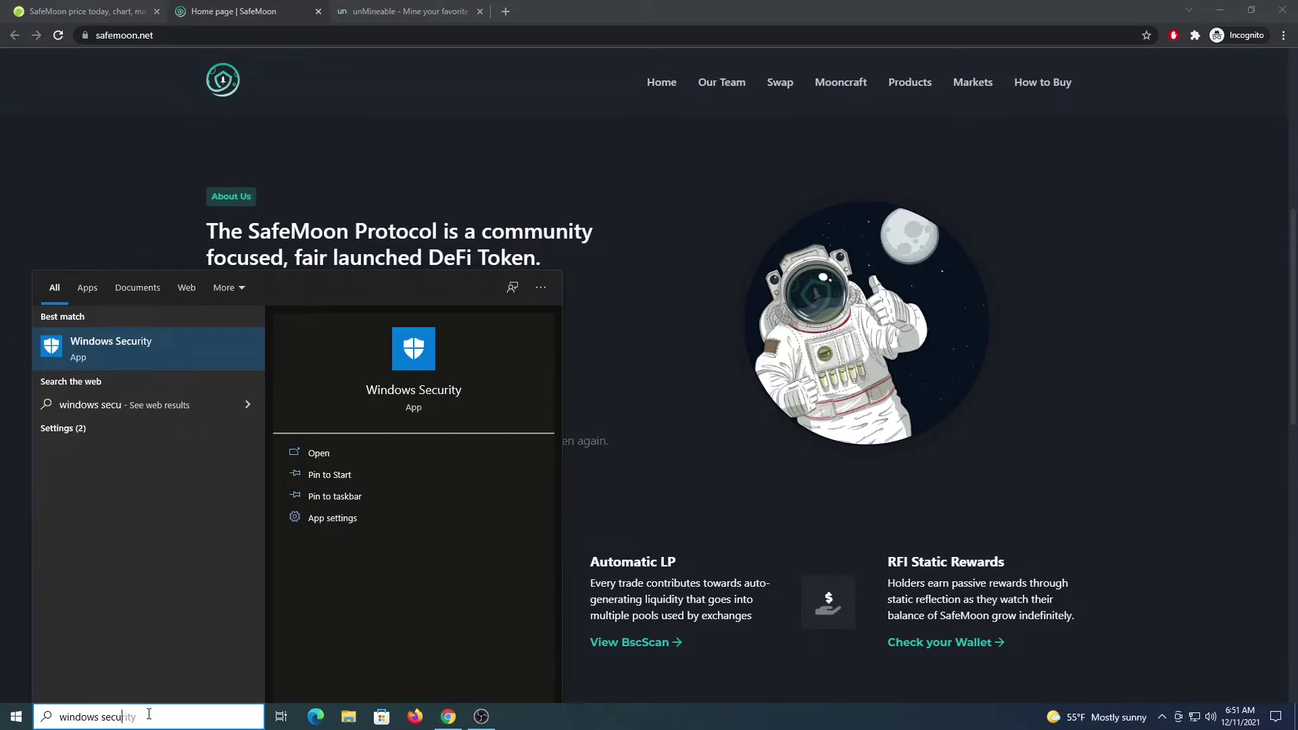
pyautogui.write('rity')
# Launch Windows Security and begin adding a new exclusion under Virus & threat protection settings > Exclusions.
pyautogui.click(146, 350)
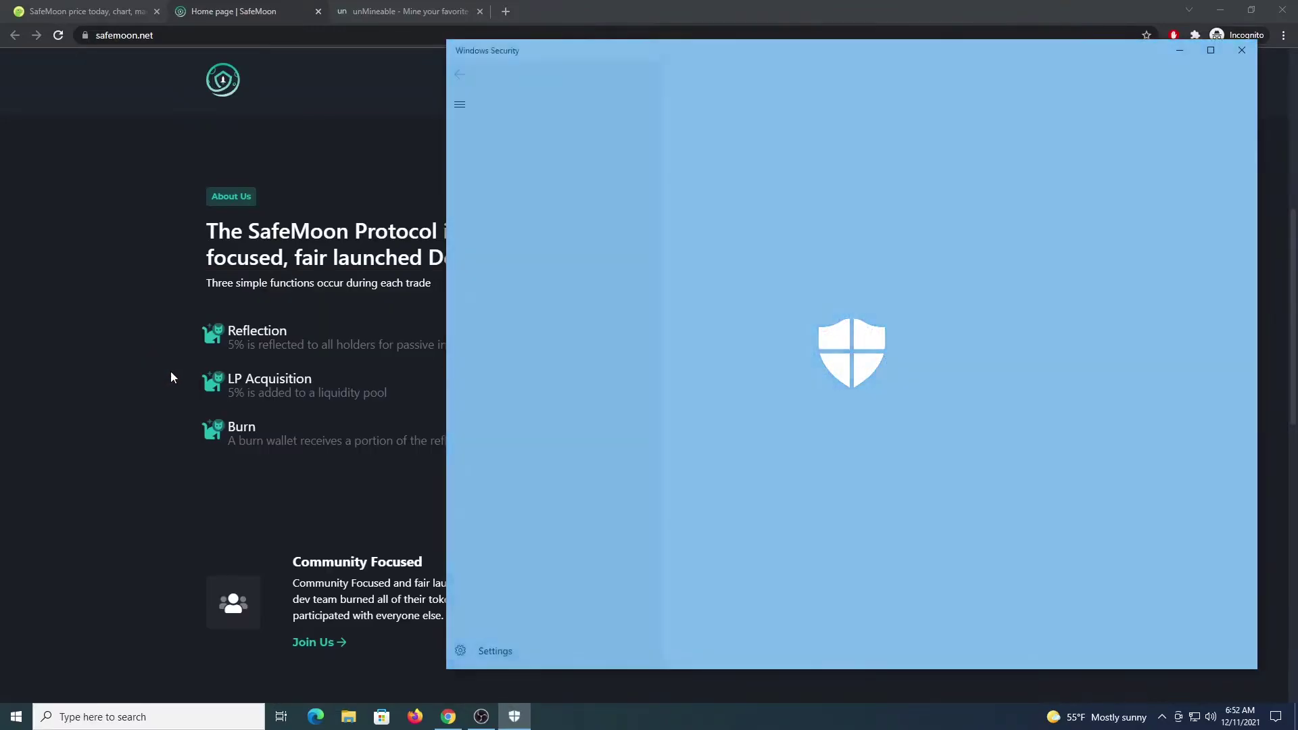
pyautogui.click(524, 174)
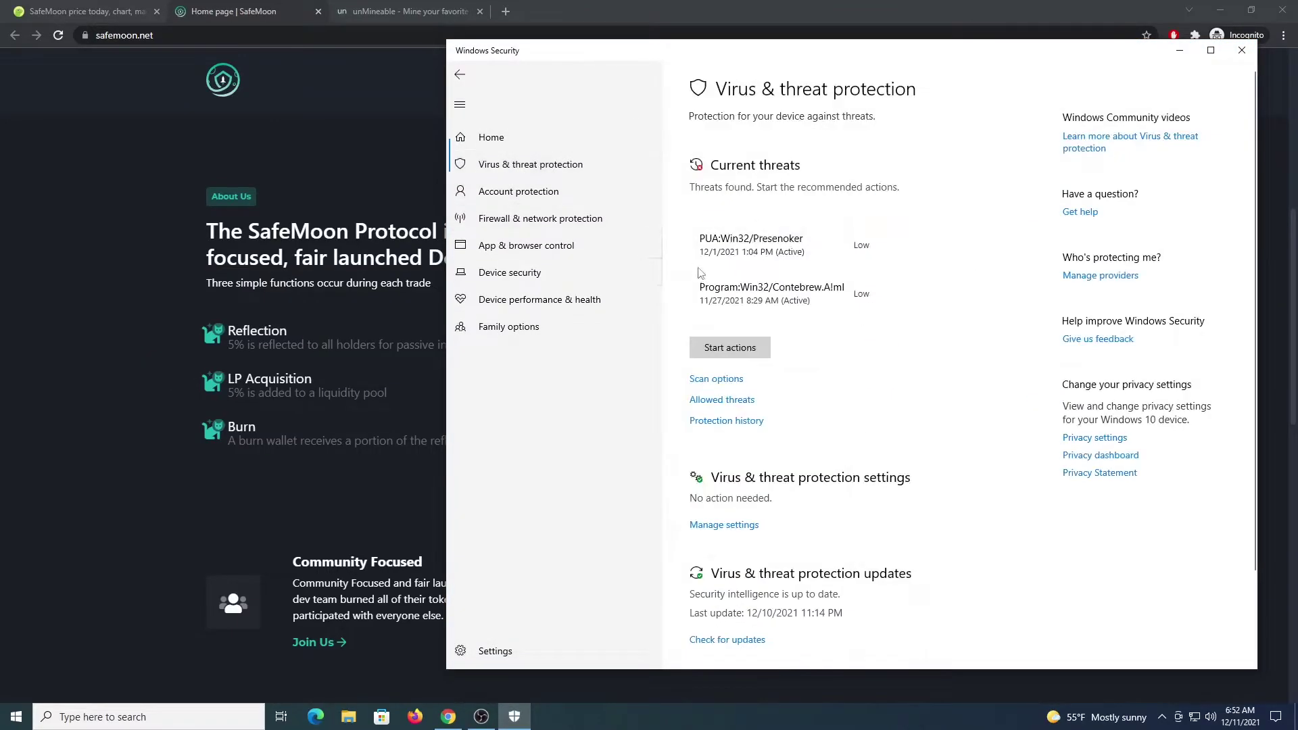
pyautogui.click(727, 531)
pyautogui.scroll(-5, 744, 520)
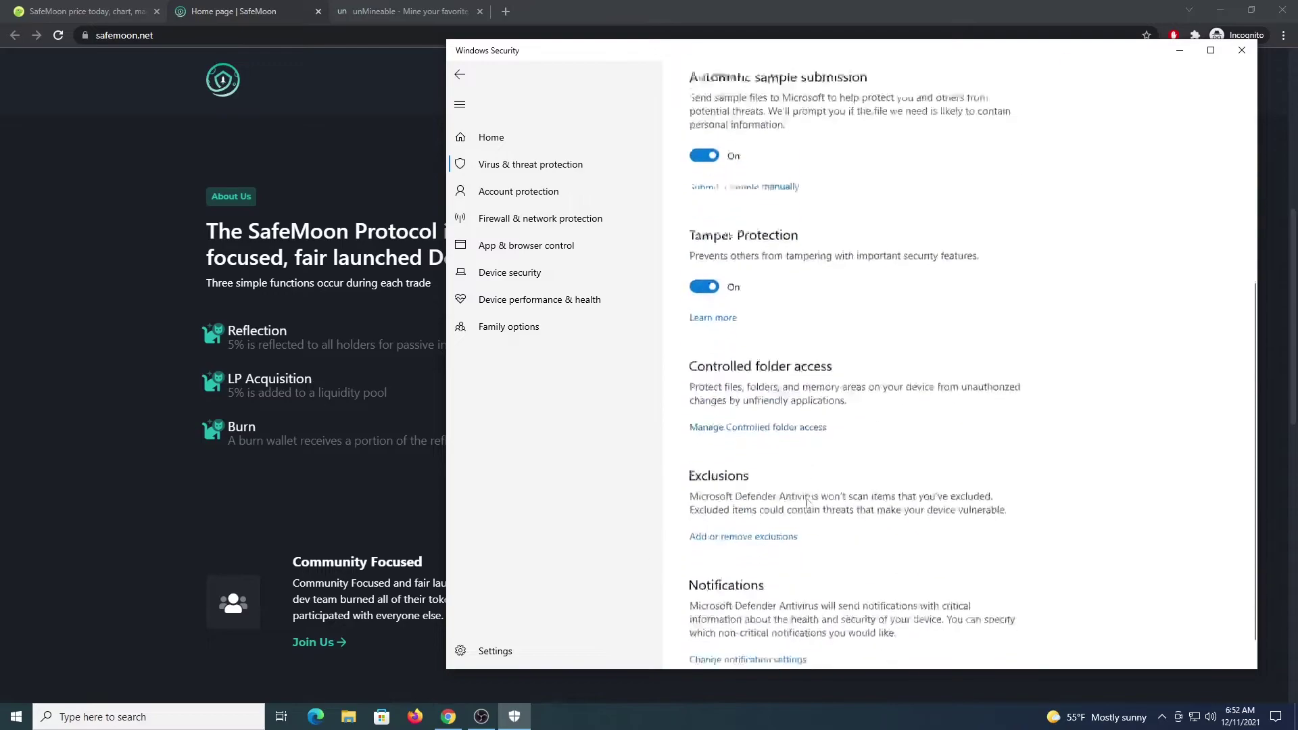
pyautogui.click(753, 514)
pyautogui.click(749, 203)
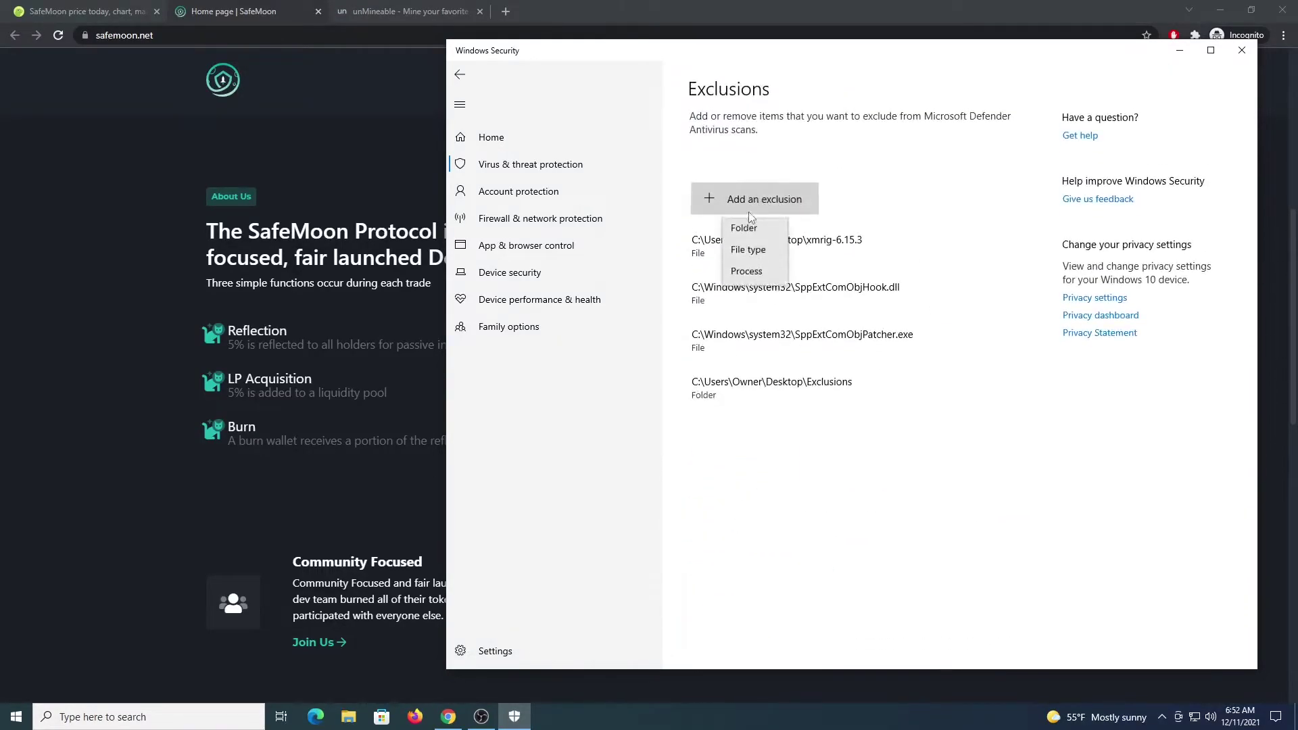
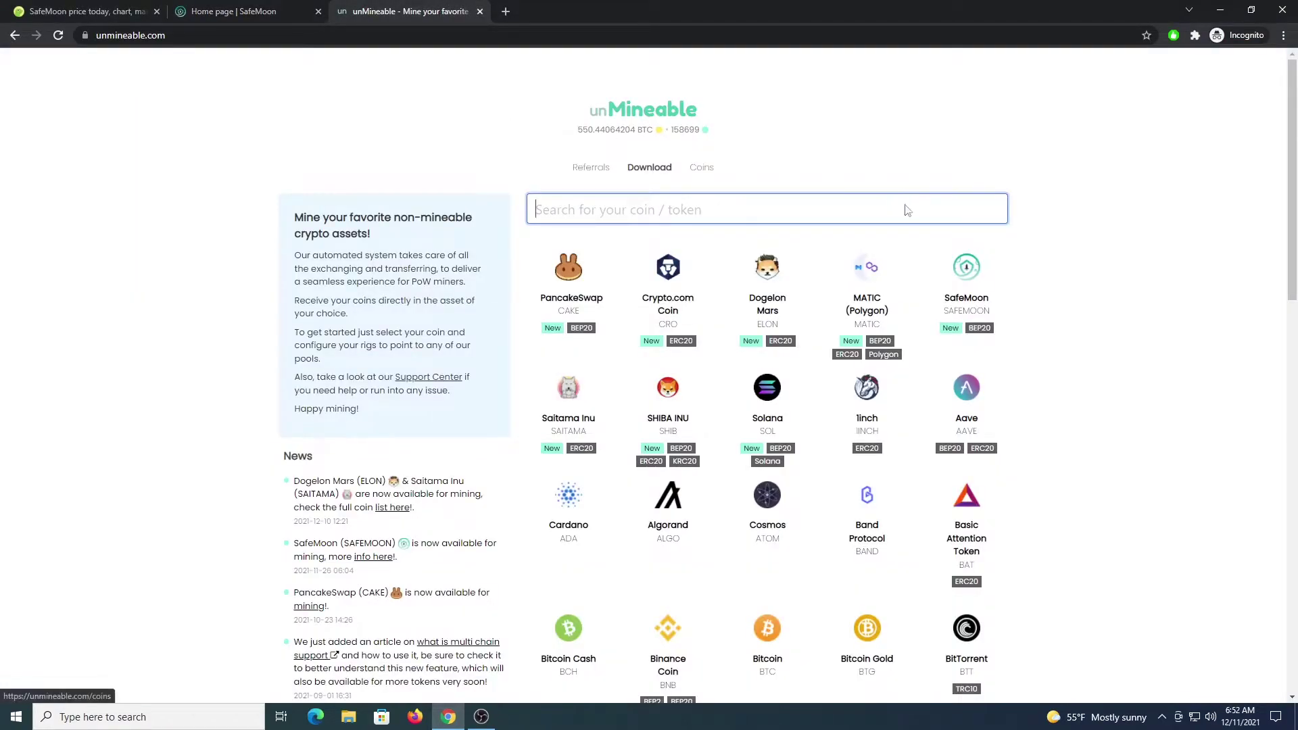
# Download the v1.1.0-beta-mfi Windows miner zip into Exclusions, replacing the existing zip.
pyautogui.click(649, 168)
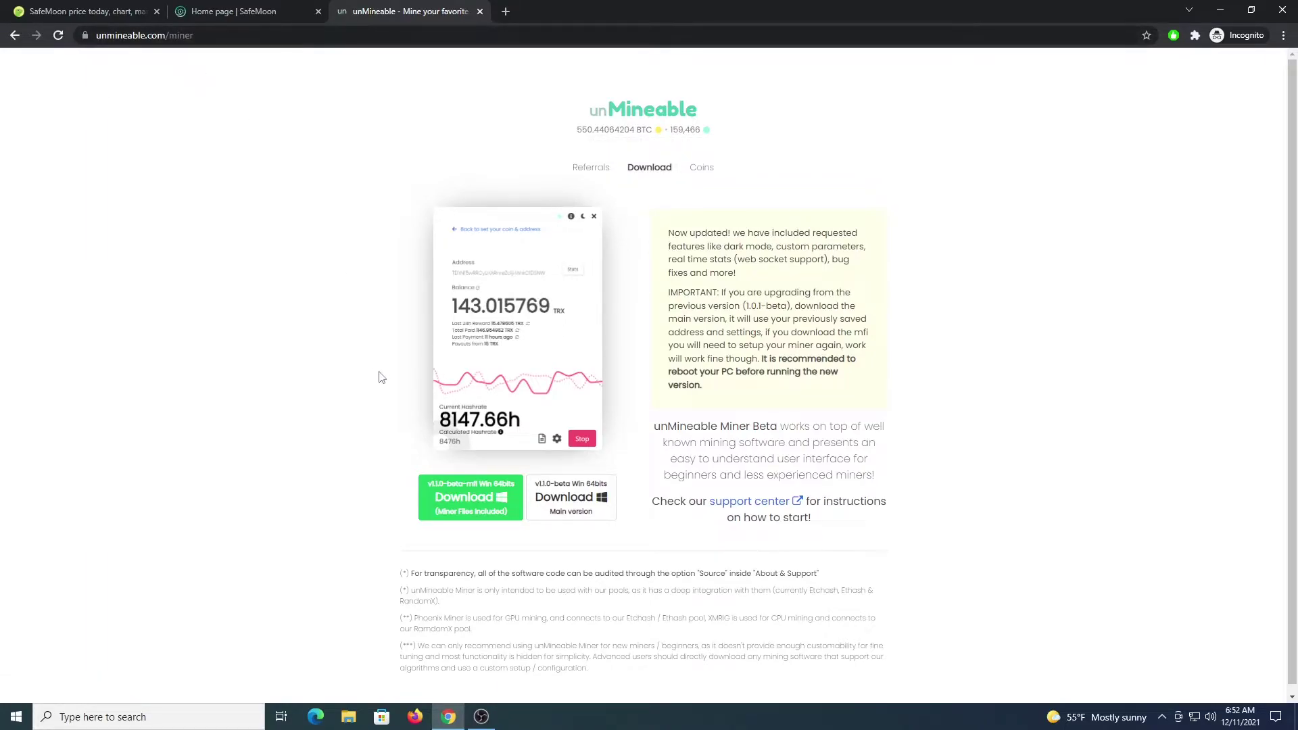
pyautogui.click(462, 498)
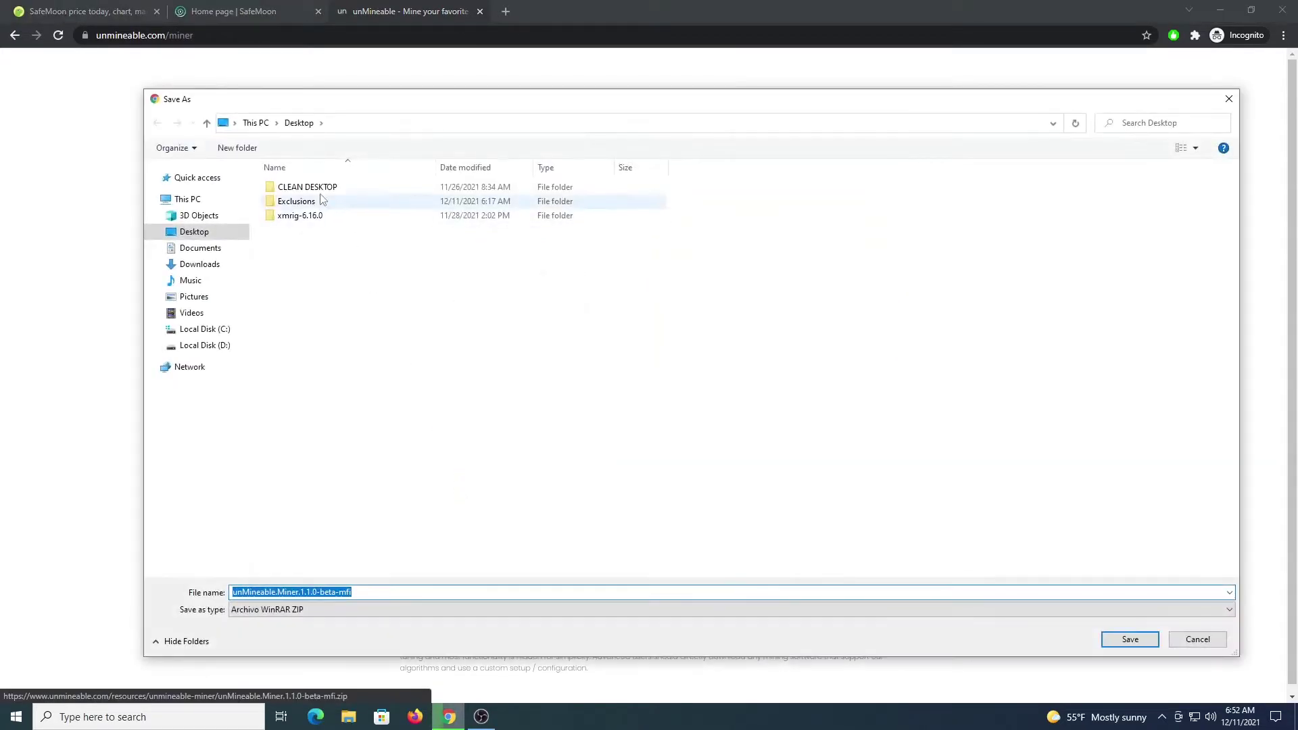
pyautogui.doubleClick(298, 201)
pyautogui.click(1130, 639)
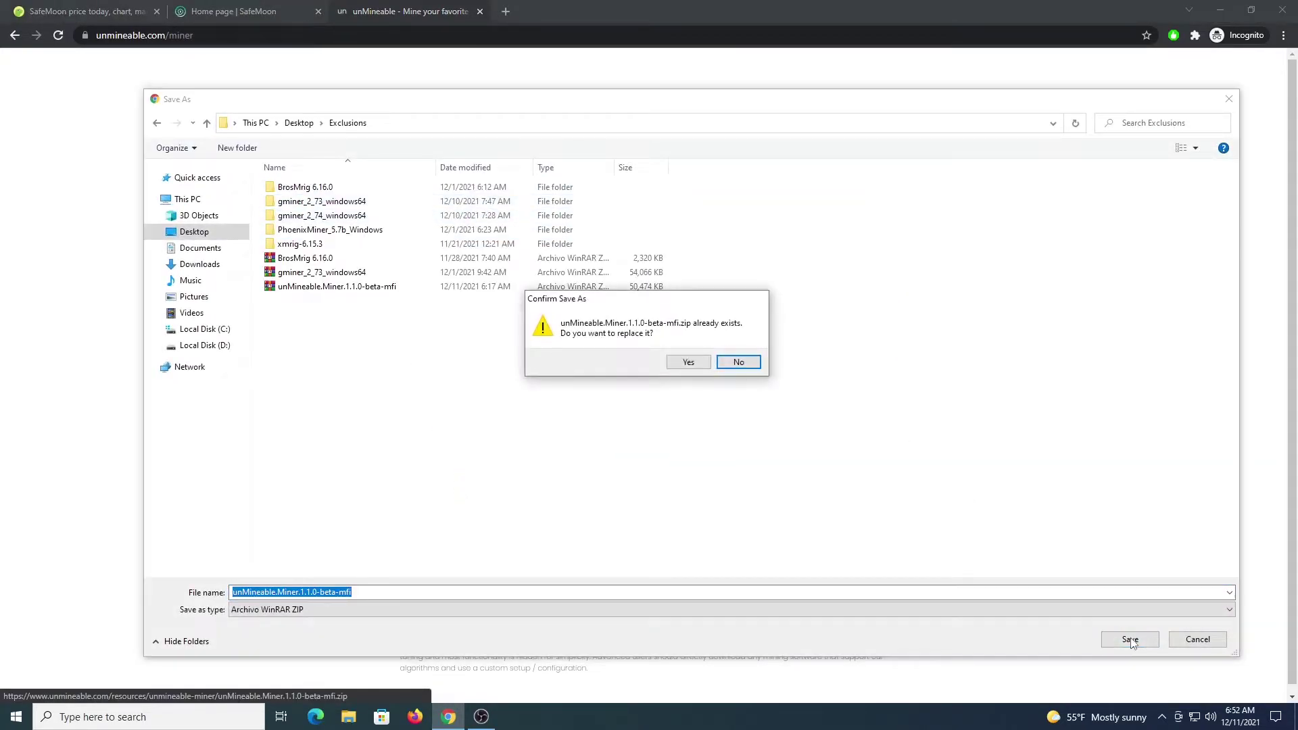
pyautogui.click(736, 361)
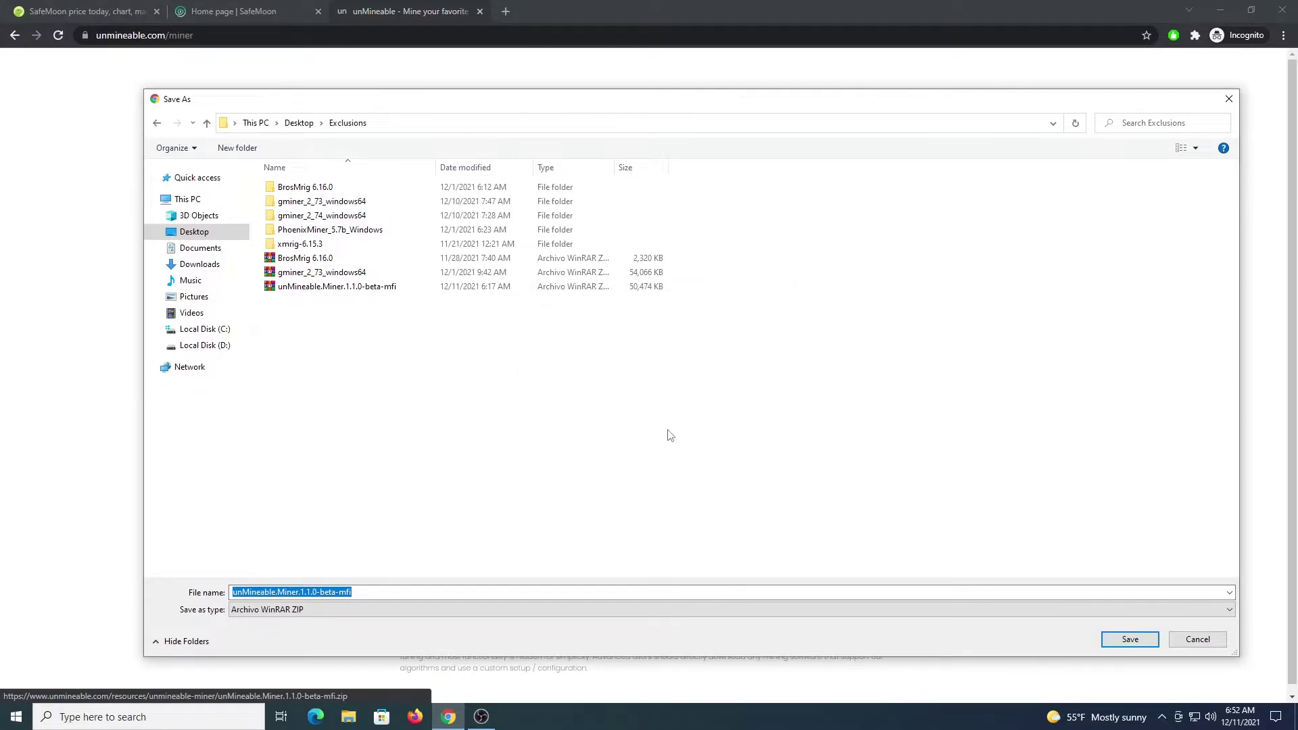
pyautogui.click(1130, 639)
pyautogui.click(686, 364)
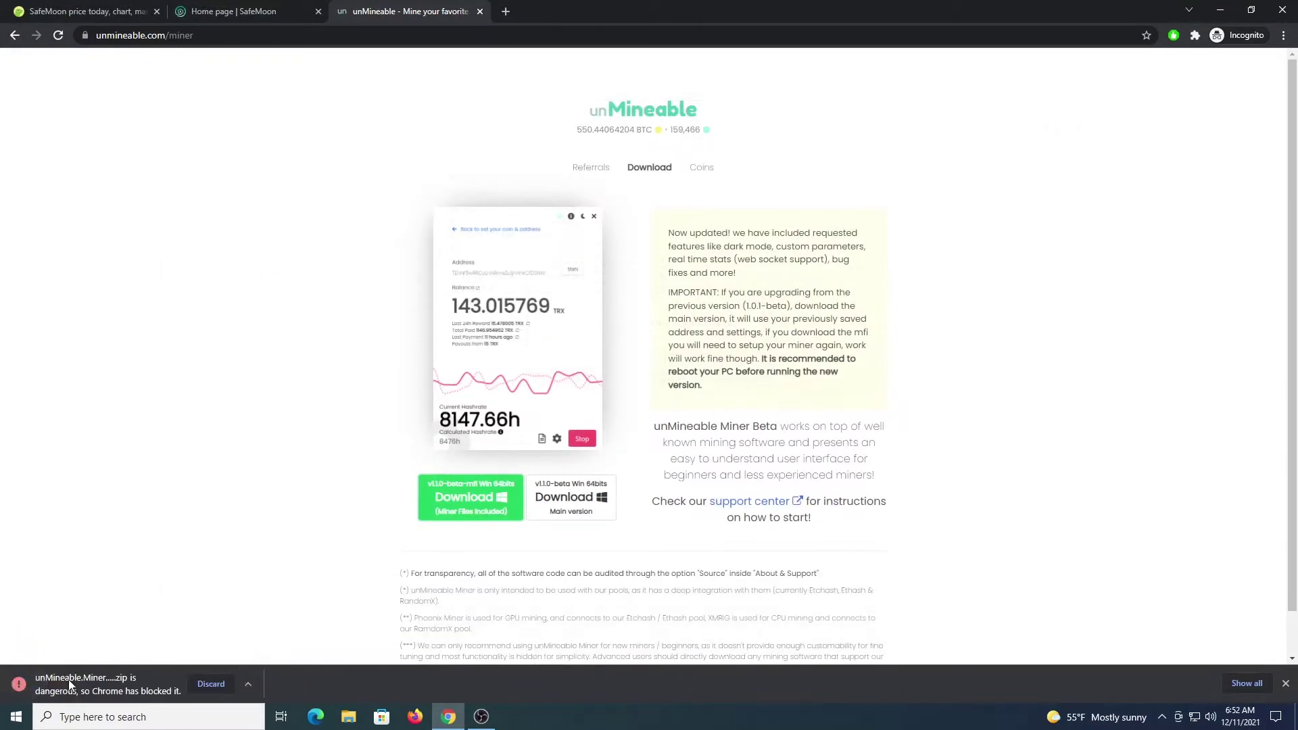
# Keep the blocked unMineable.Miner.1.1.0-beta-mfi.zip on the browser's Downloads page.
pyautogui.click(233, 676)
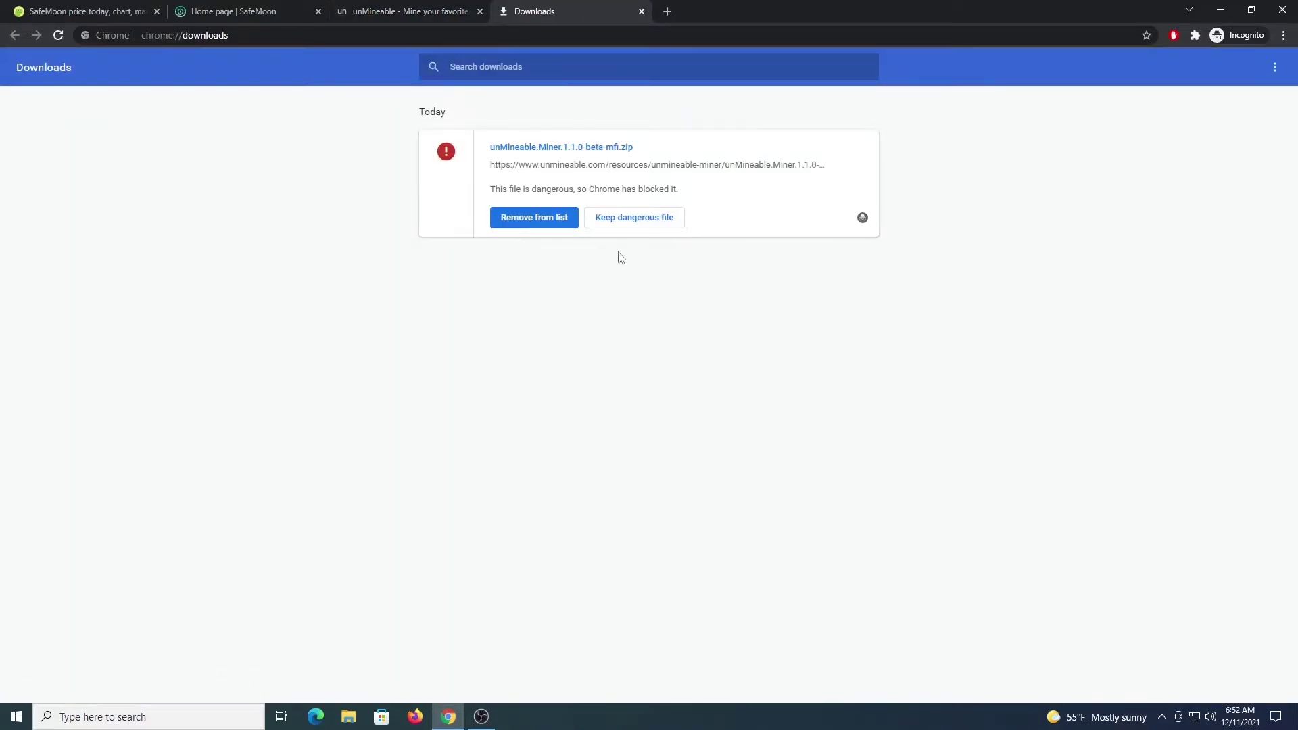
pyautogui.click(633, 218)
pyautogui.click(709, 137)
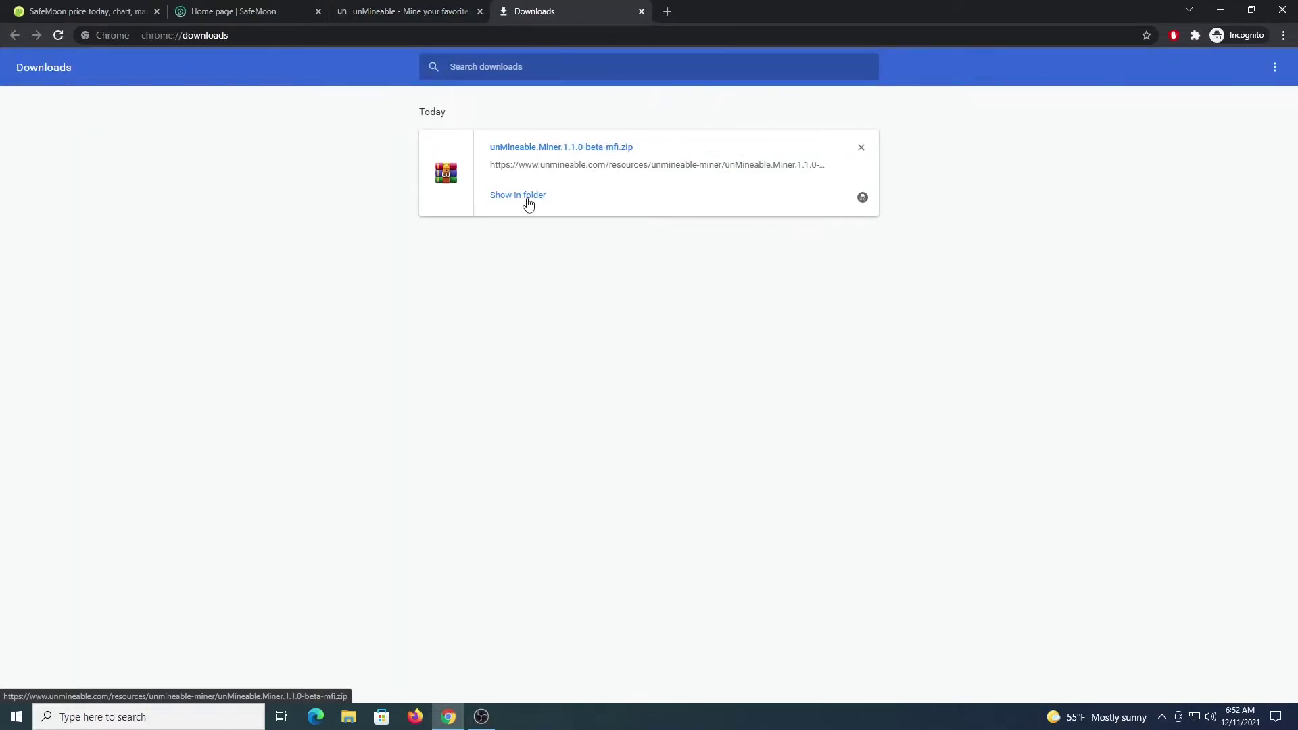
# Show the downloaded zip in Exclusions and run the unMineable Miner application as administrator.
pyautogui.click(527, 197)
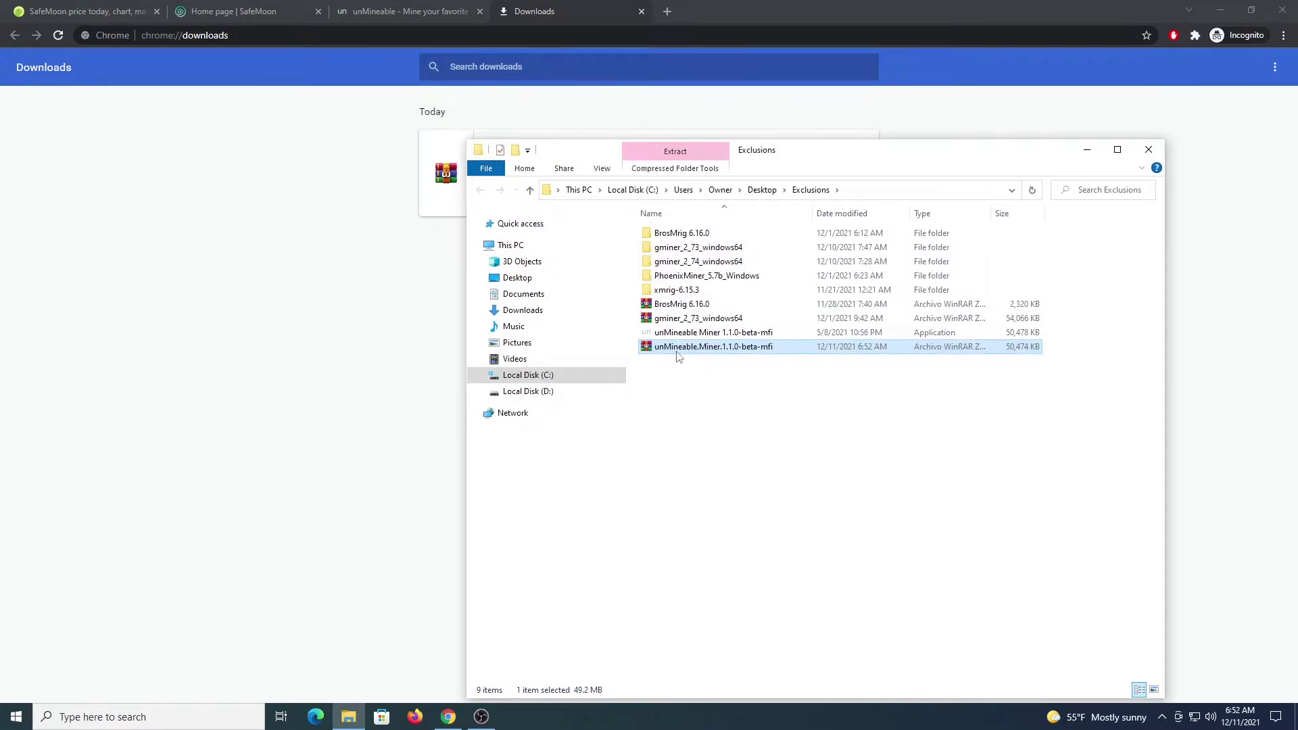
pyautogui.rightClick(702, 350)
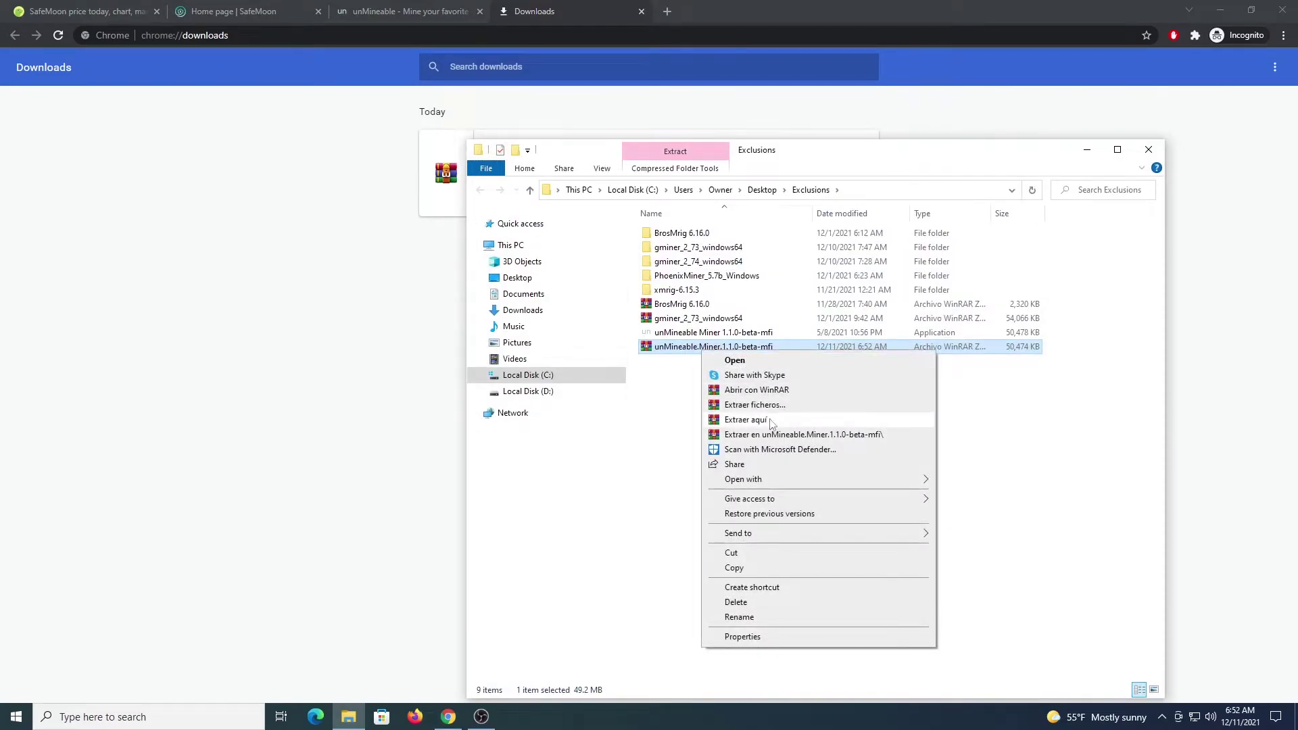
pyautogui.click(668, 334)
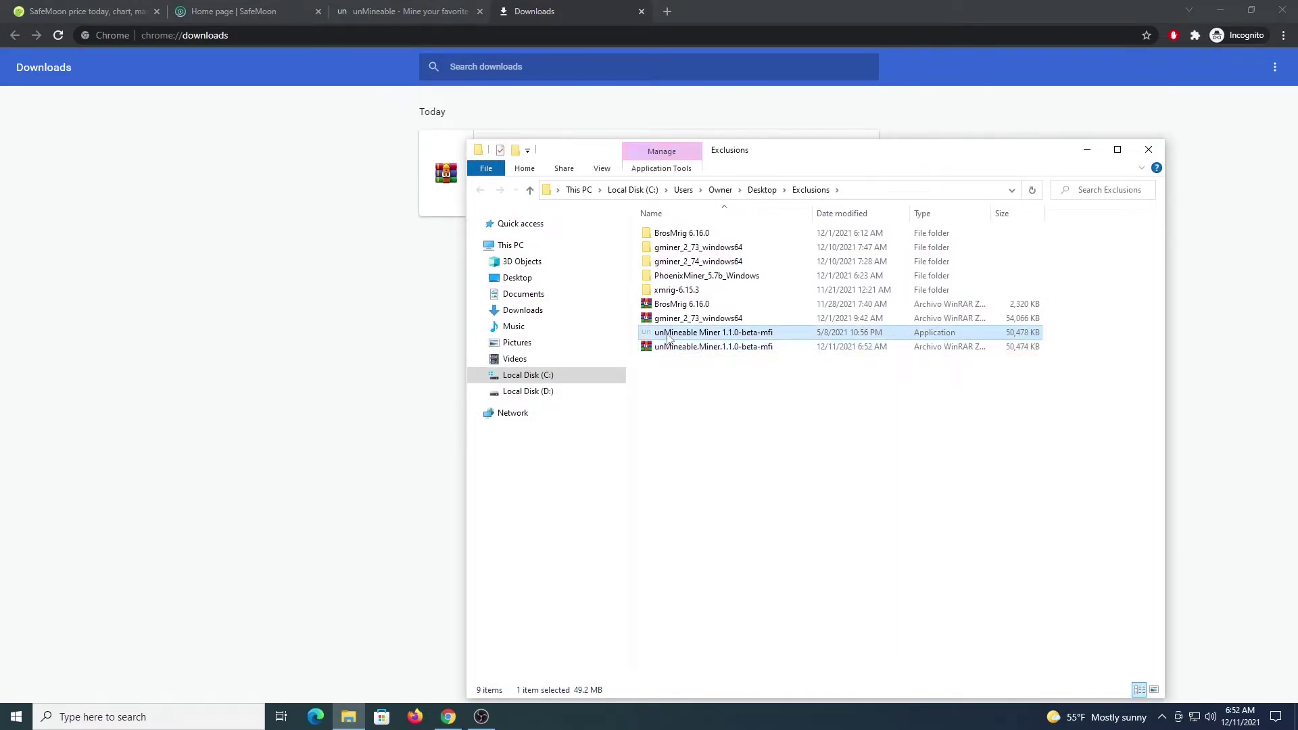
pyautogui.rightClick(725, 336)
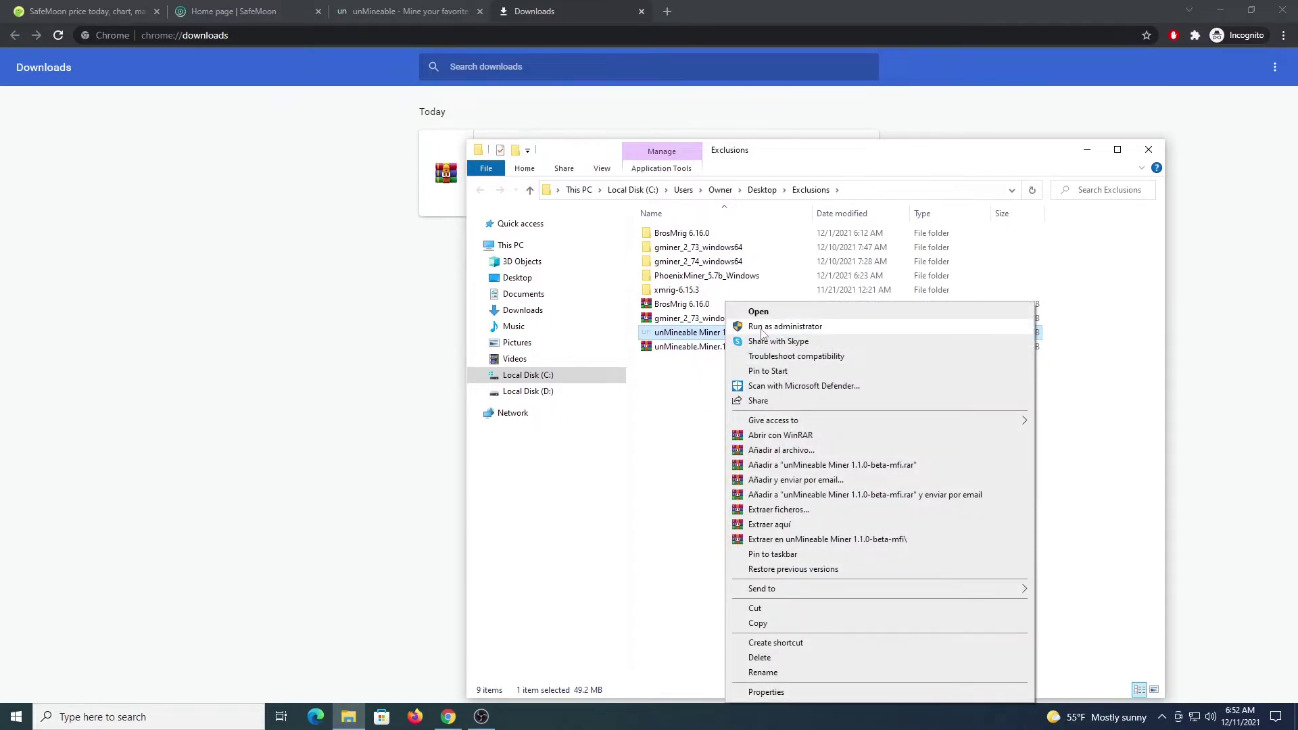
pyautogui.click(762, 327)
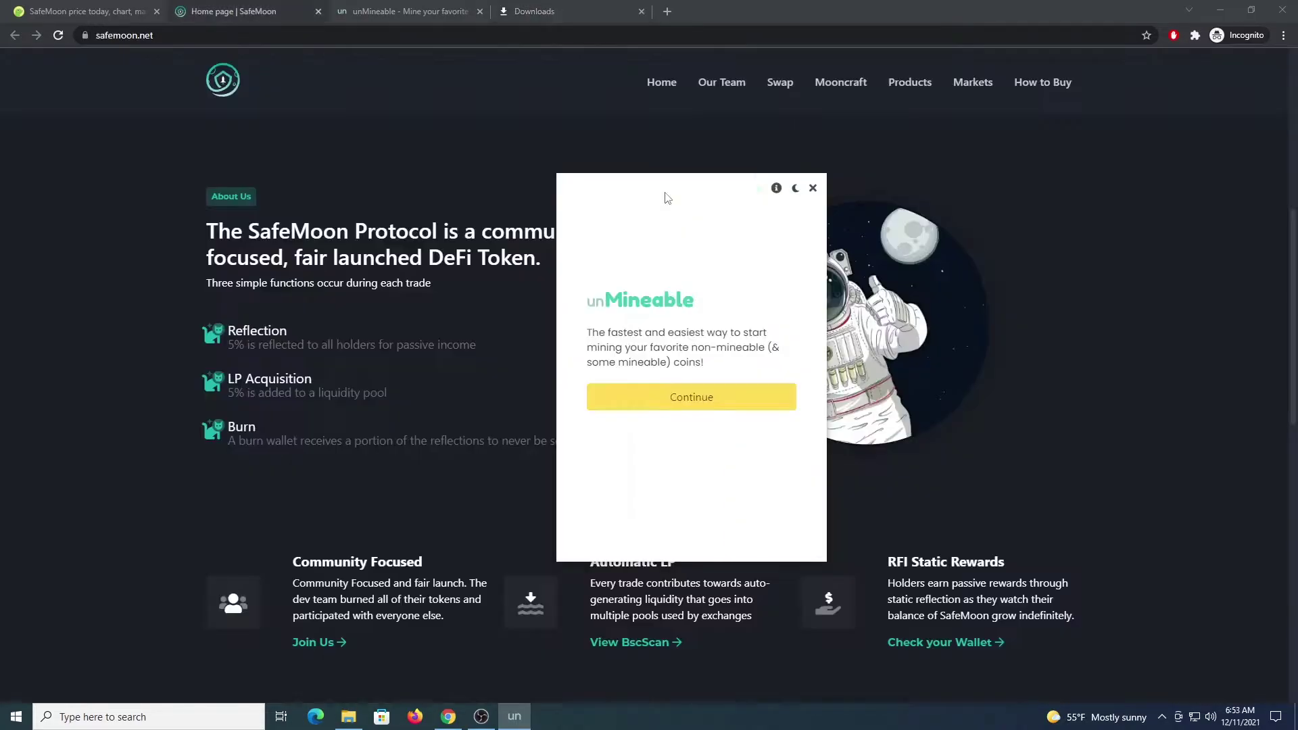
# Choose CPU mining of SafeMoon, enter the wallet address and referral code, then start mining.
pyautogui.click(688, 404)
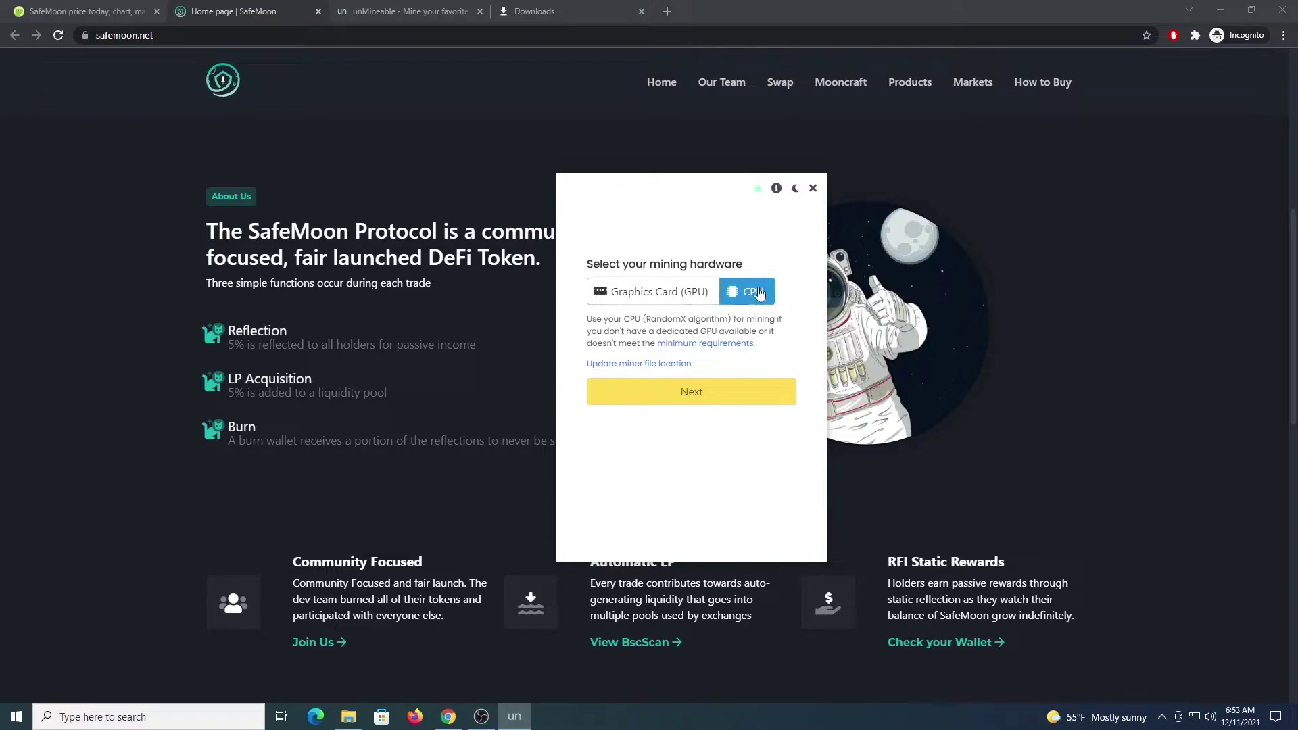
pyautogui.click(739, 392)
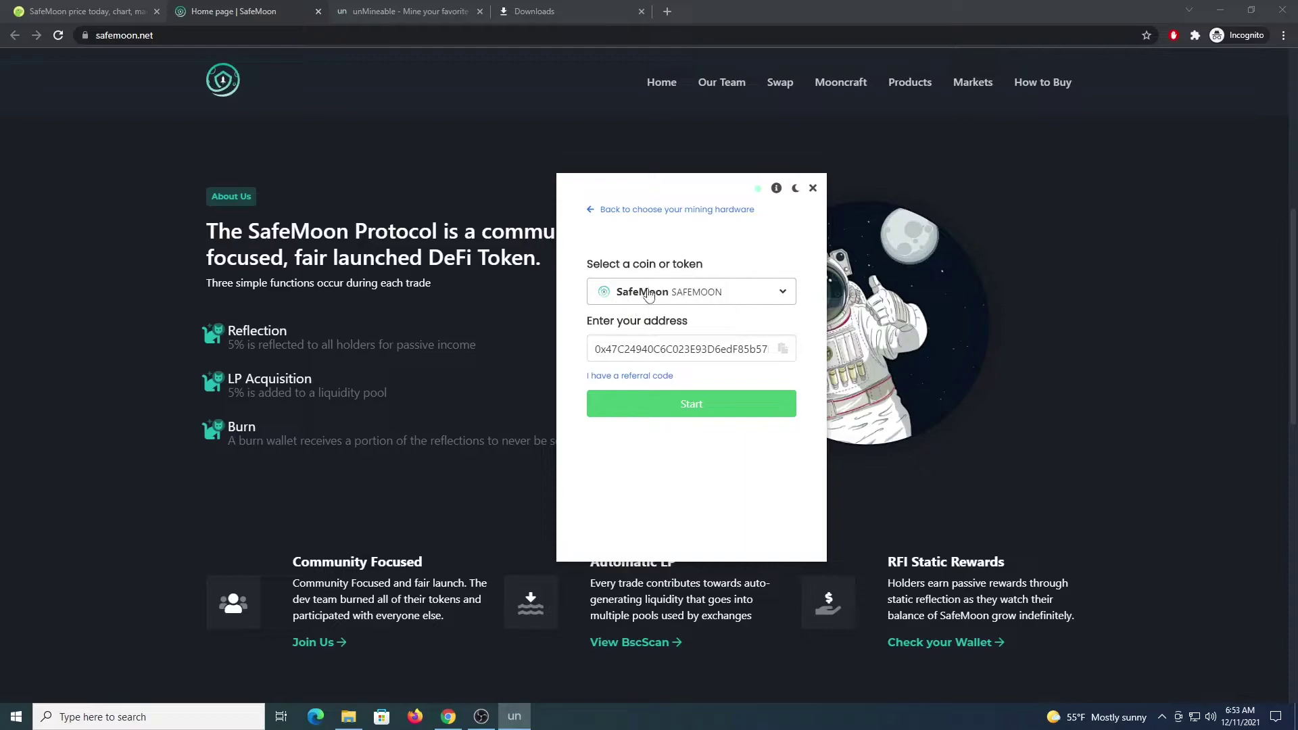
pyautogui.click(678, 349)
pyautogui.click(666, 376)
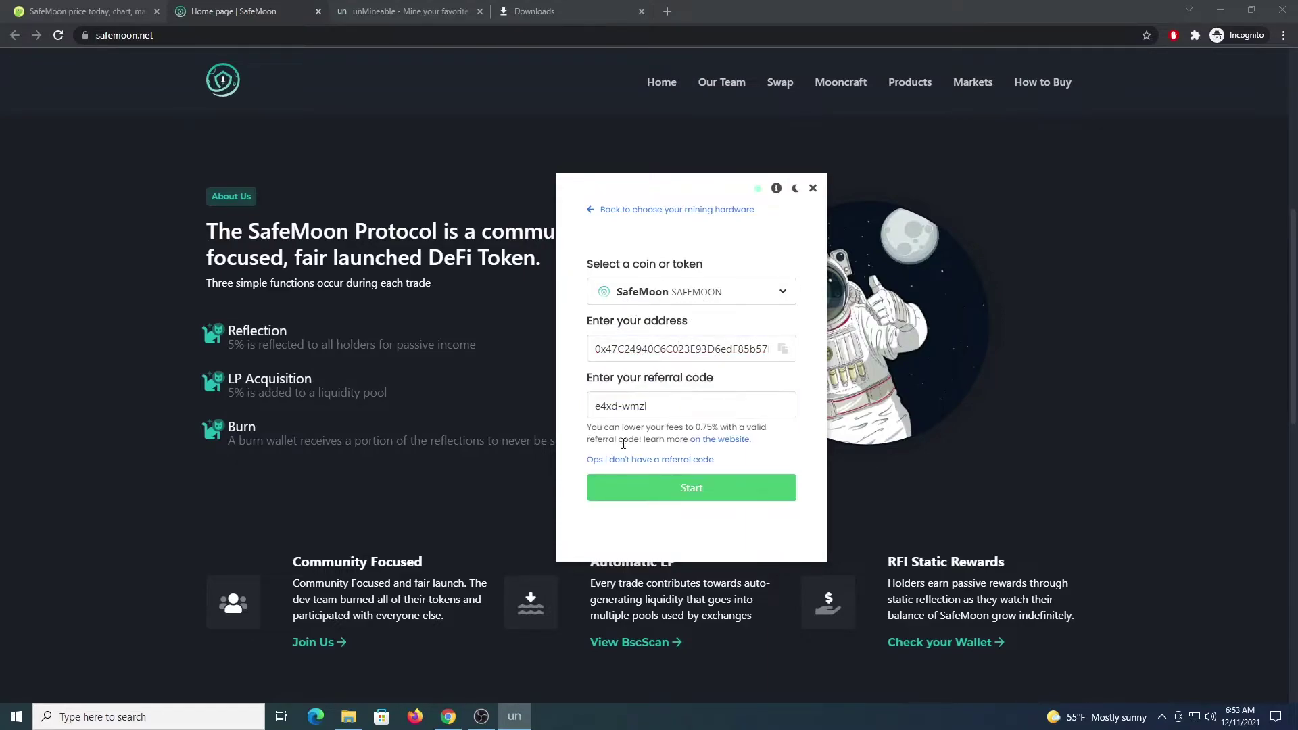
pyautogui.click(610, 414)
pyautogui.click(692, 497)
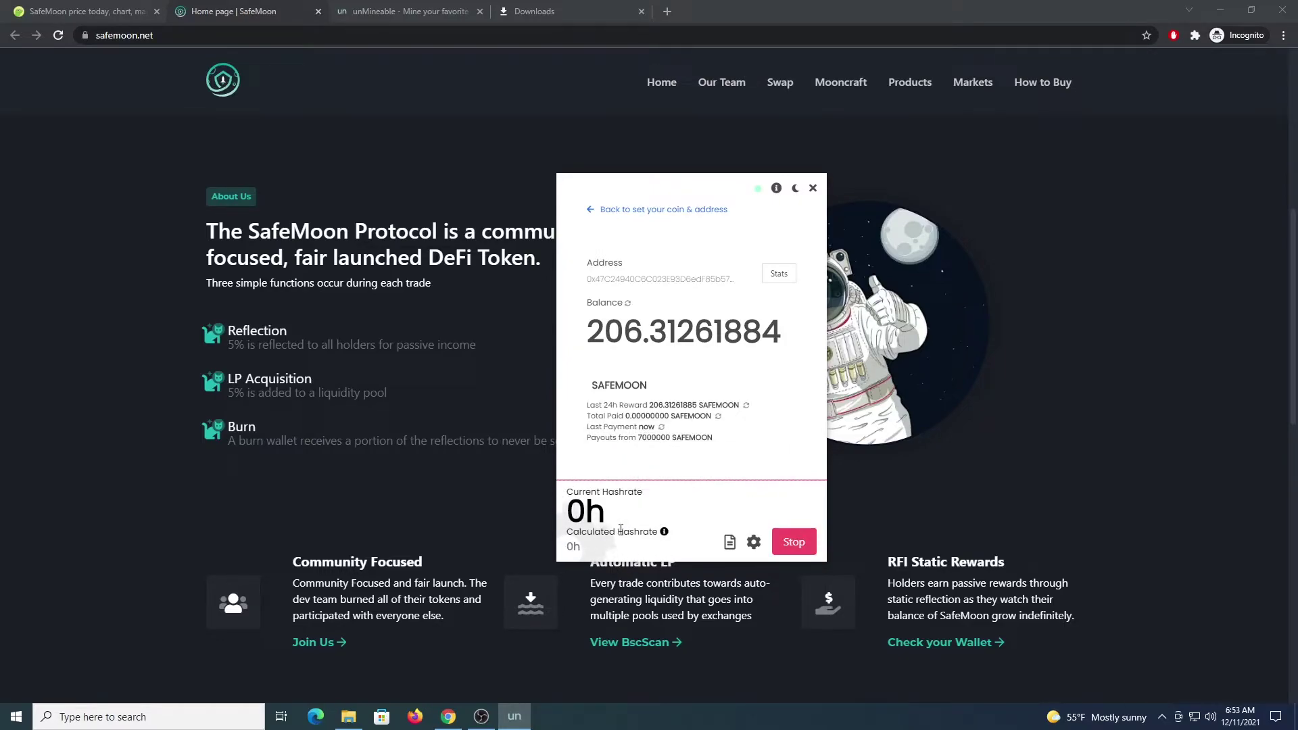
# Close the gear settings unchanged, stop SafeMoon mining, and close the unMineable Miner window.
pyautogui.click(753, 542)
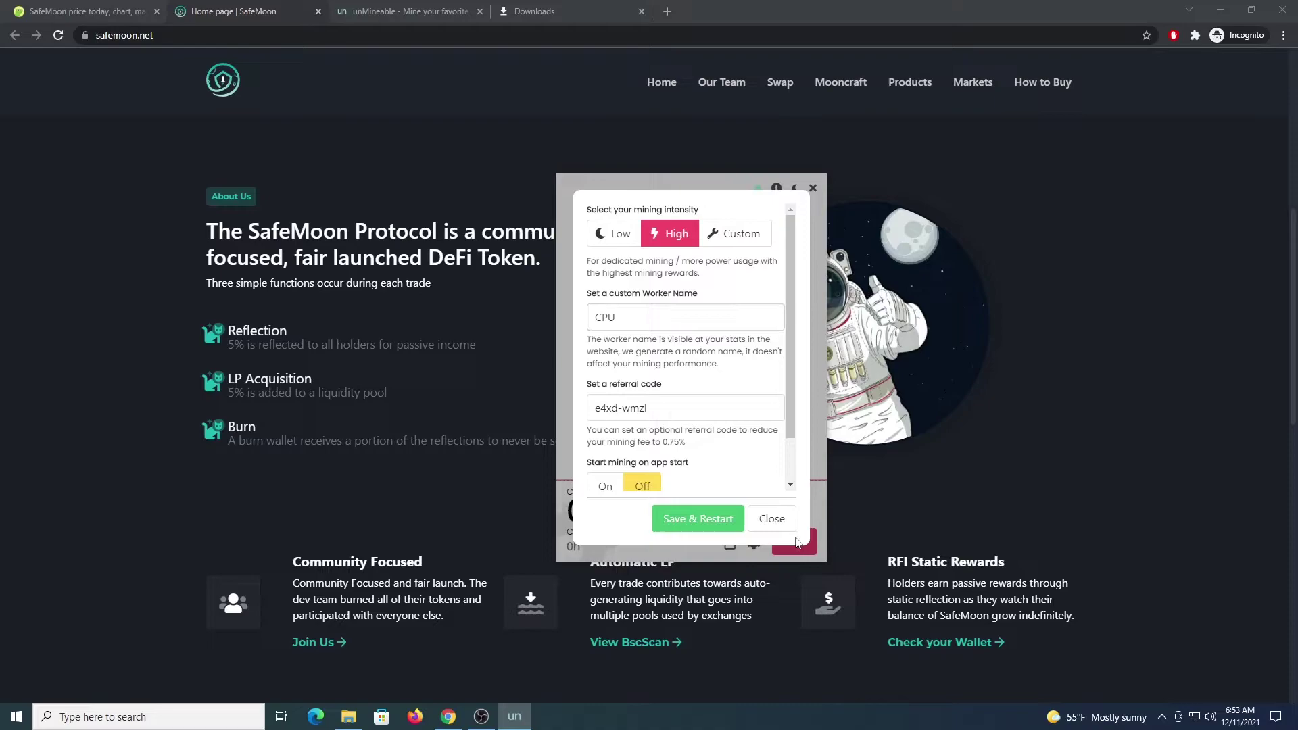
pyautogui.click(771, 518)
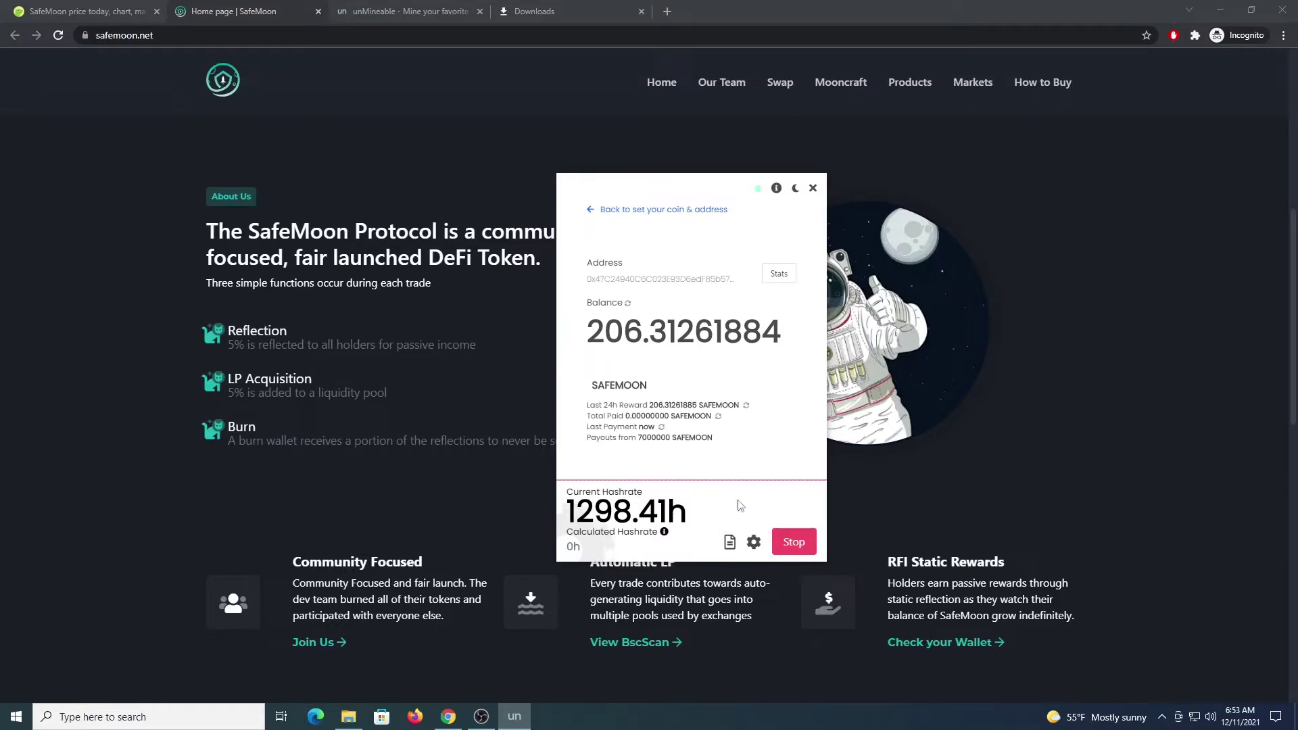
pyautogui.click(803, 548)
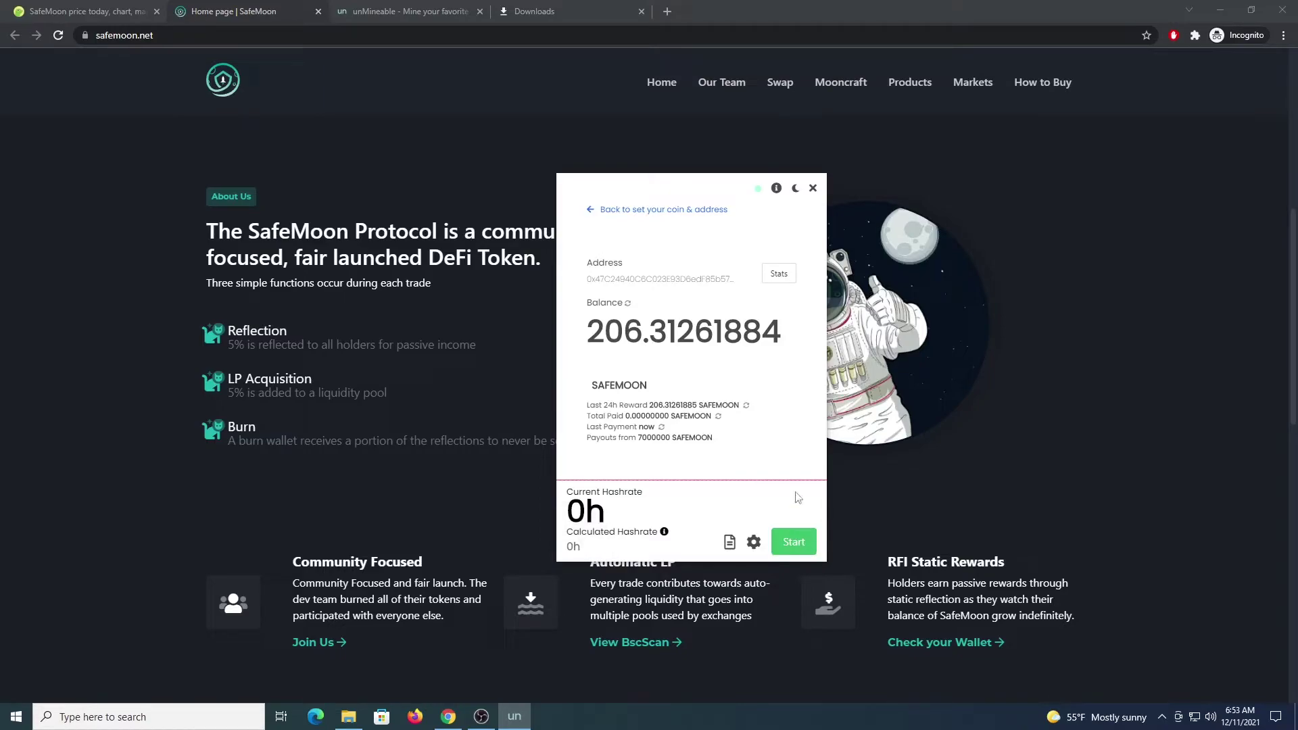
pyautogui.click(813, 188)
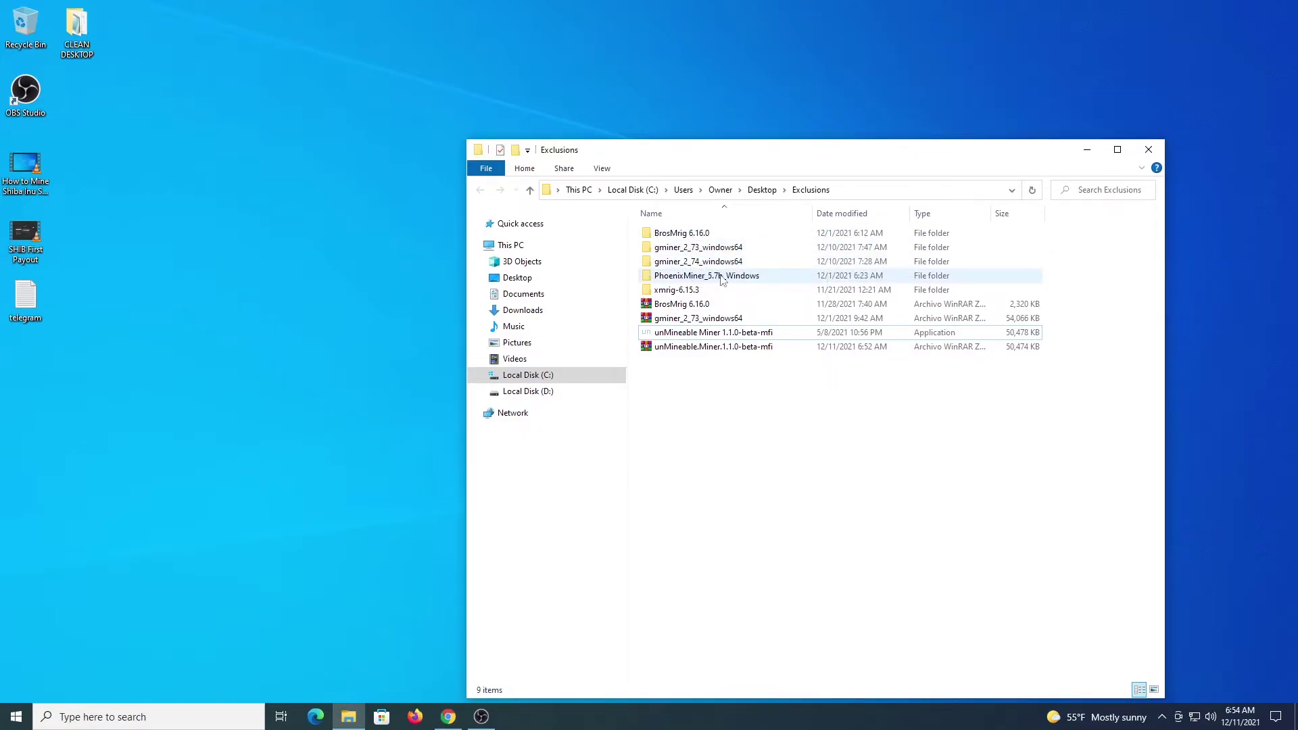
# Run Start_Mining from the BrosMrig 6.16.0 folder in Exclusions.
pyautogui.doubleClick(697, 236)
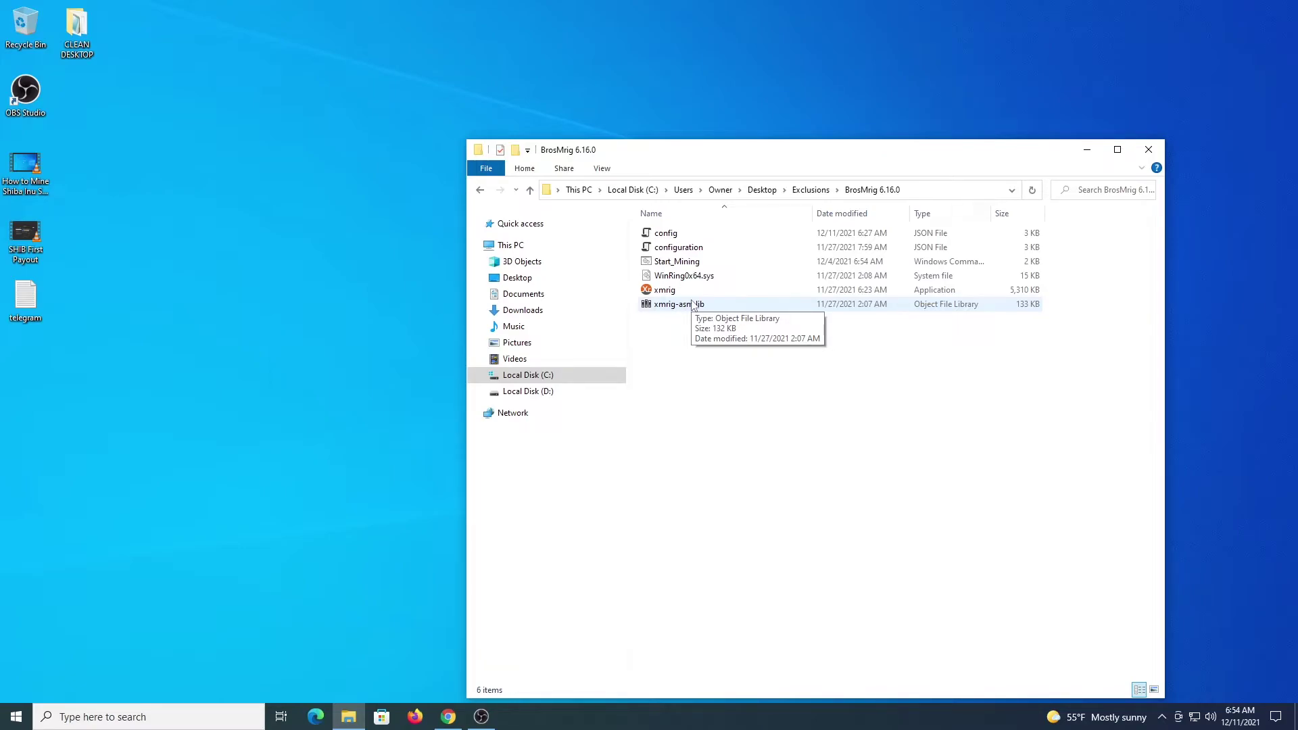
pyautogui.click(666, 263)
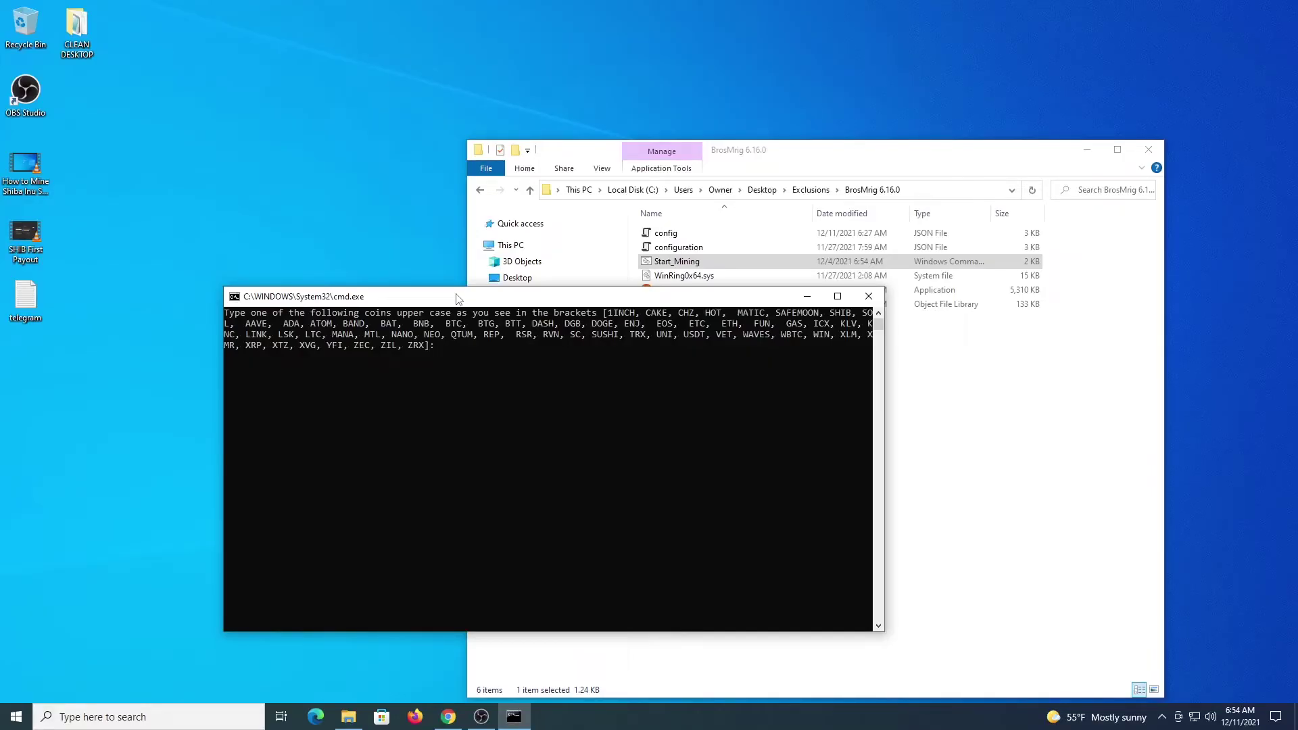
# At the prompts enter coin SAFEMOON, the pasted wallet address, pool eu and worker rig1.
pyautogui.write('SAFEMOON')
pyautogui.press('Return')
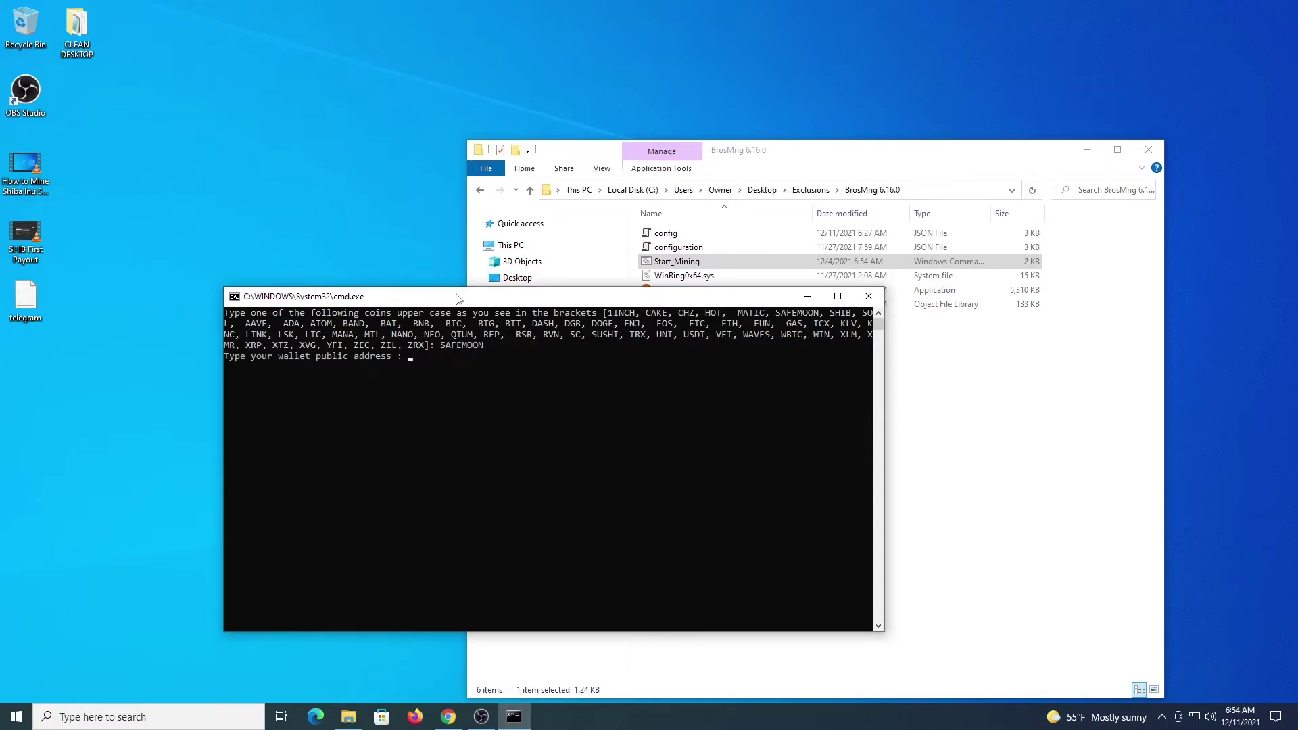
pyautogui.write('0x10ED43C718714eb63d5aA57B78B54704E256024E')
pyautogui.press('Return')
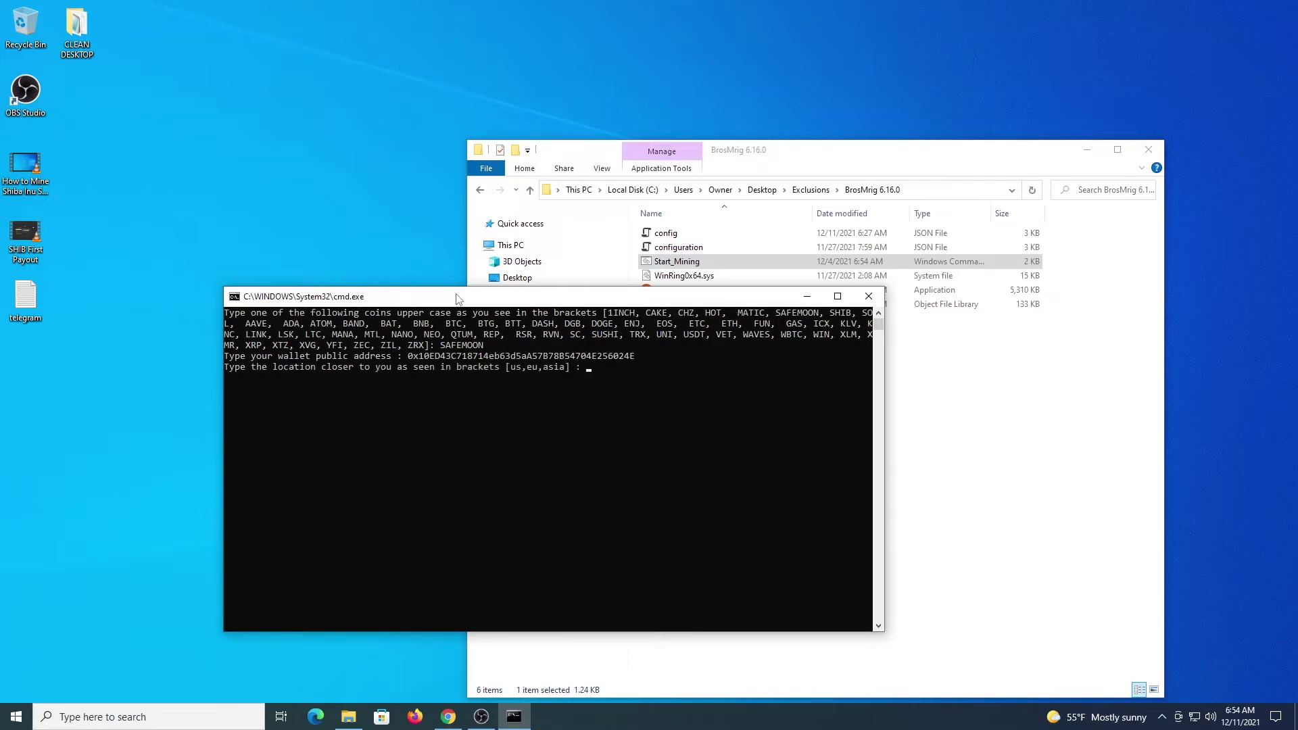
pyautogui.write('eu')
pyautogui.press('Return')
pyautogui.write('rig1')
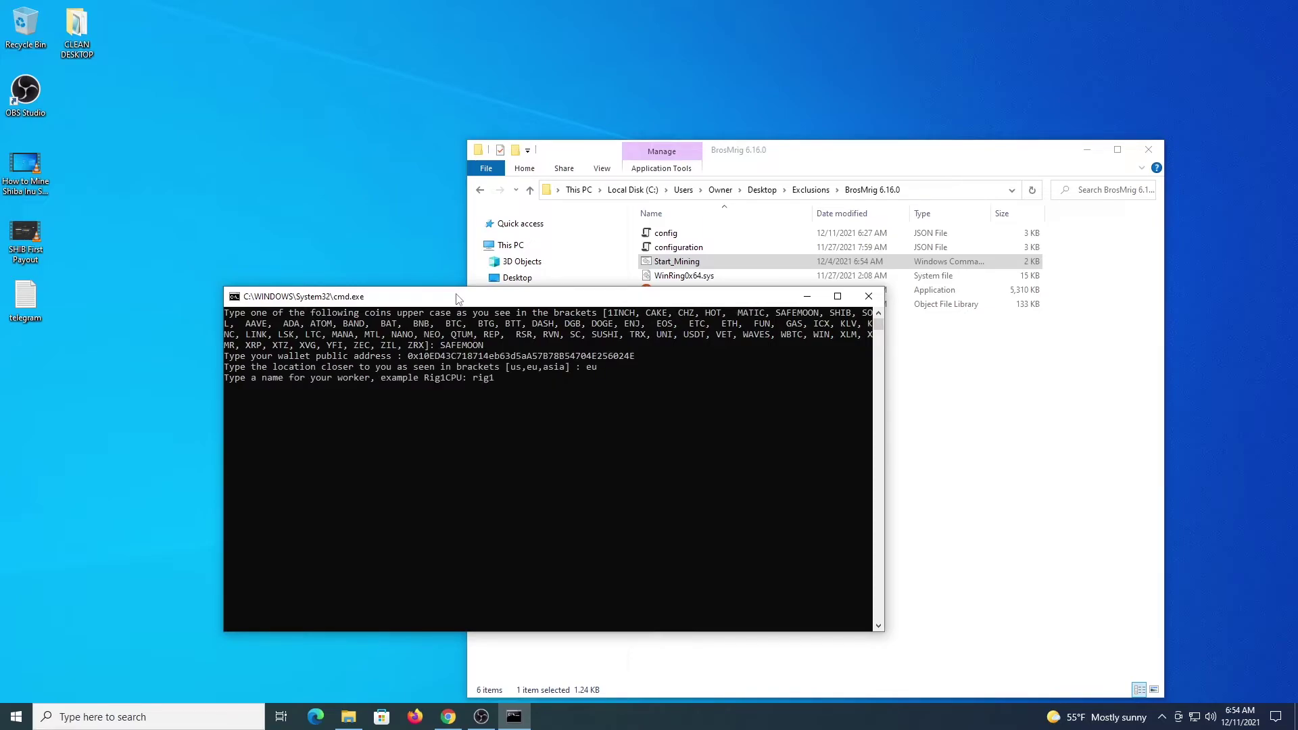
pyautogui.press('Return')
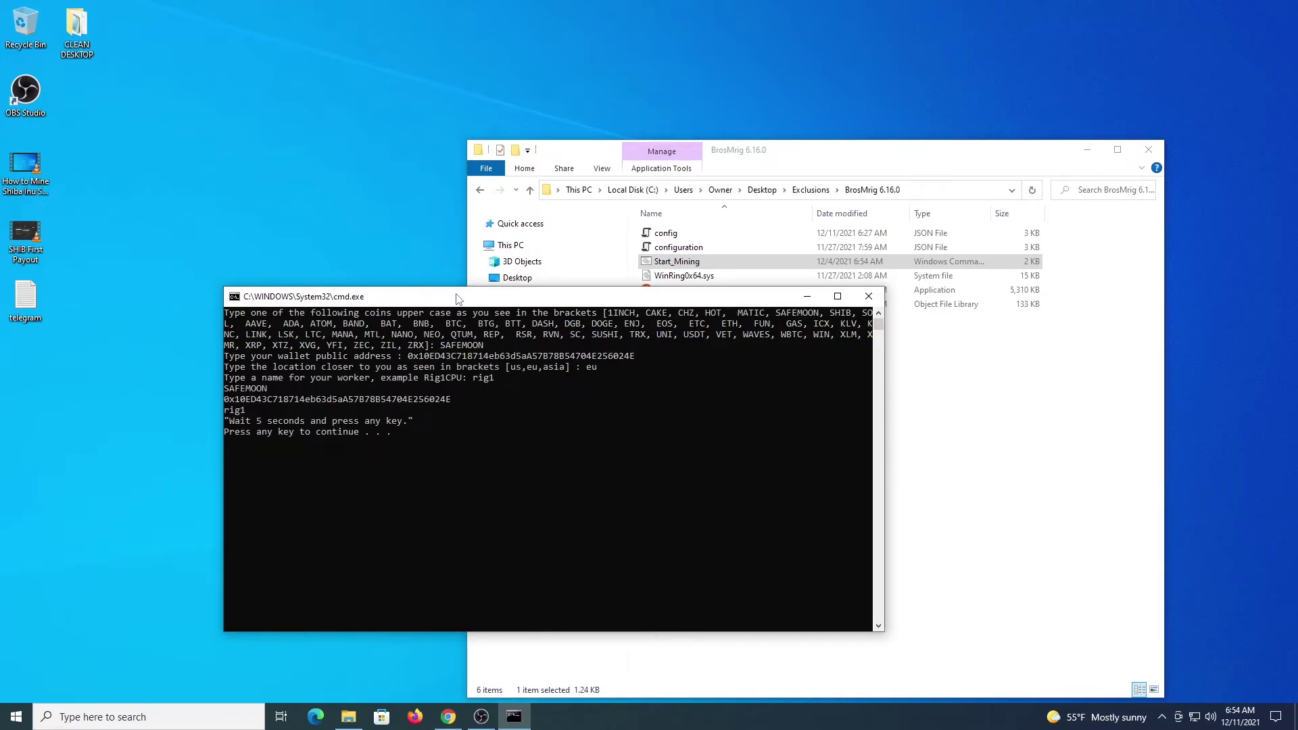
# Launch XMRig, move its console left, and bring File Explorer to the front.
pyautogui.press('Return')
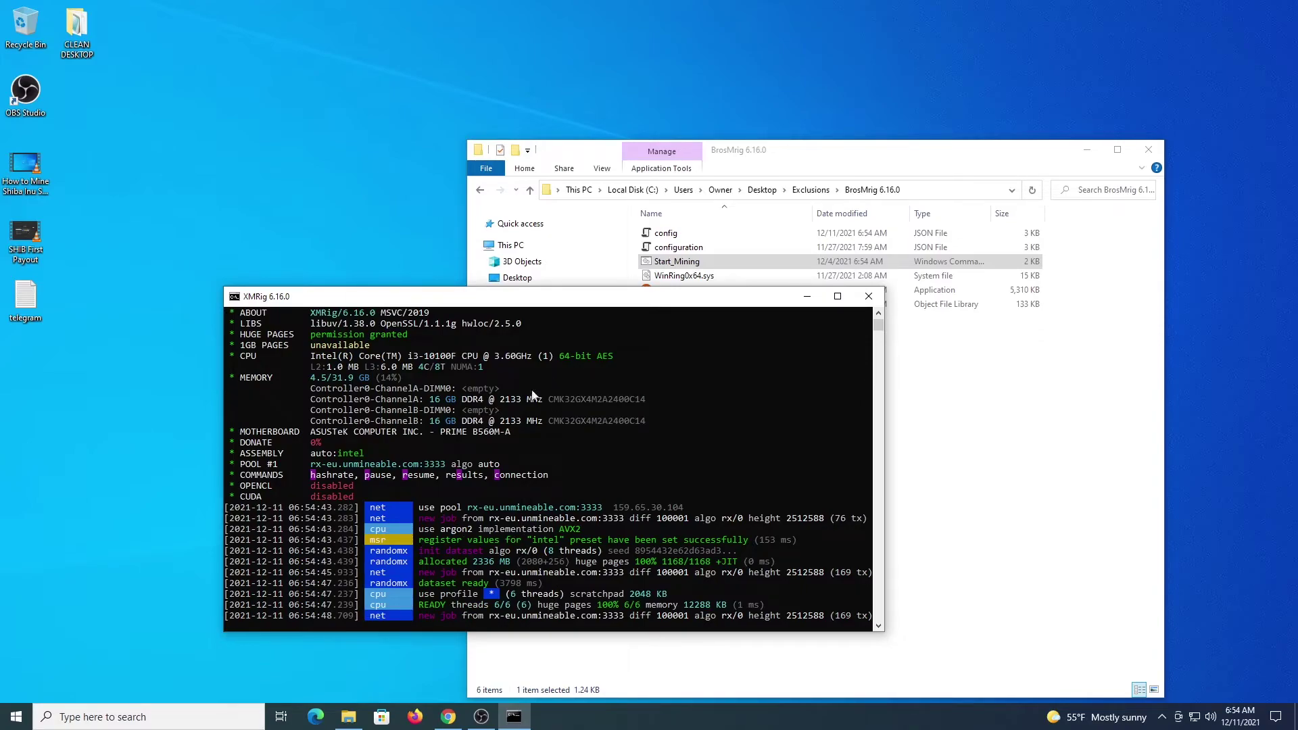
pyautogui.moveTo(533, 296); pyautogui.dragTo(452, 297)
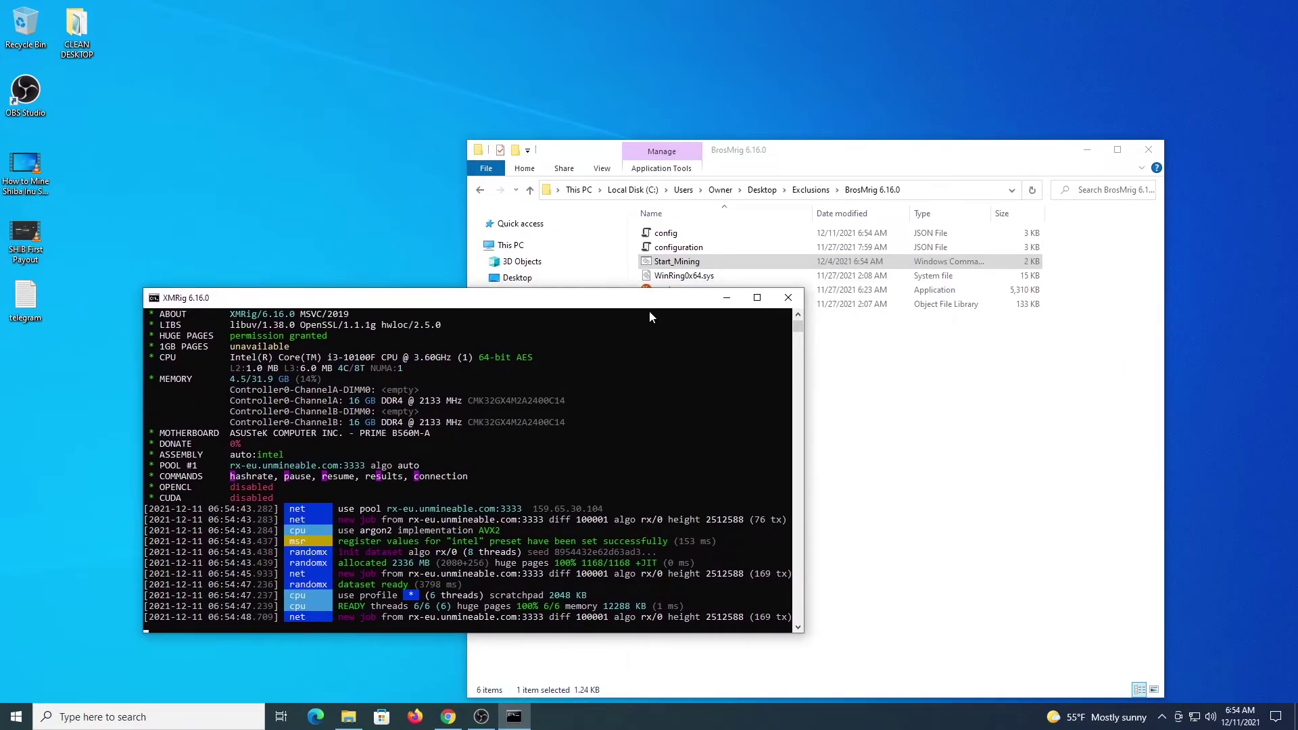
pyautogui.click(529, 191)
# Go back to Exclusions, open gminer_2_73_windows64, and run its Start_Mining script.
pyautogui.click(658, 252)
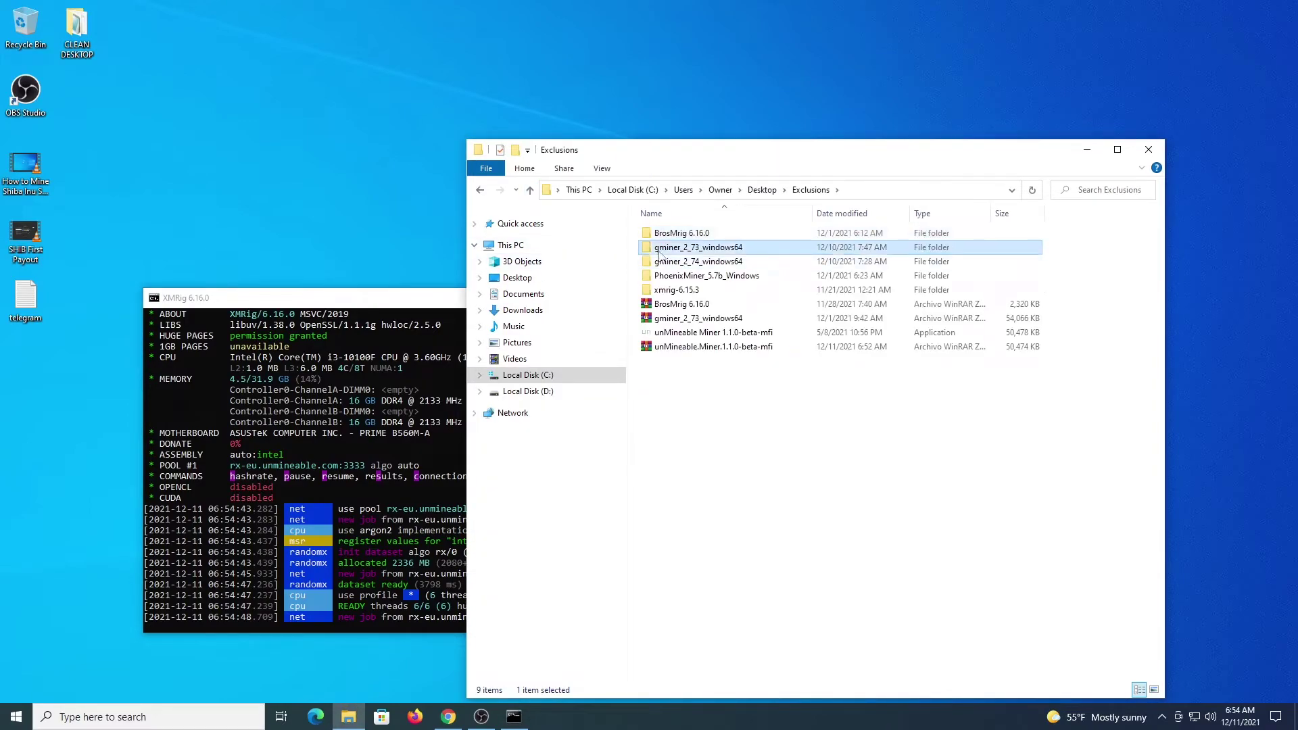
pyautogui.doubleClick(660, 254)
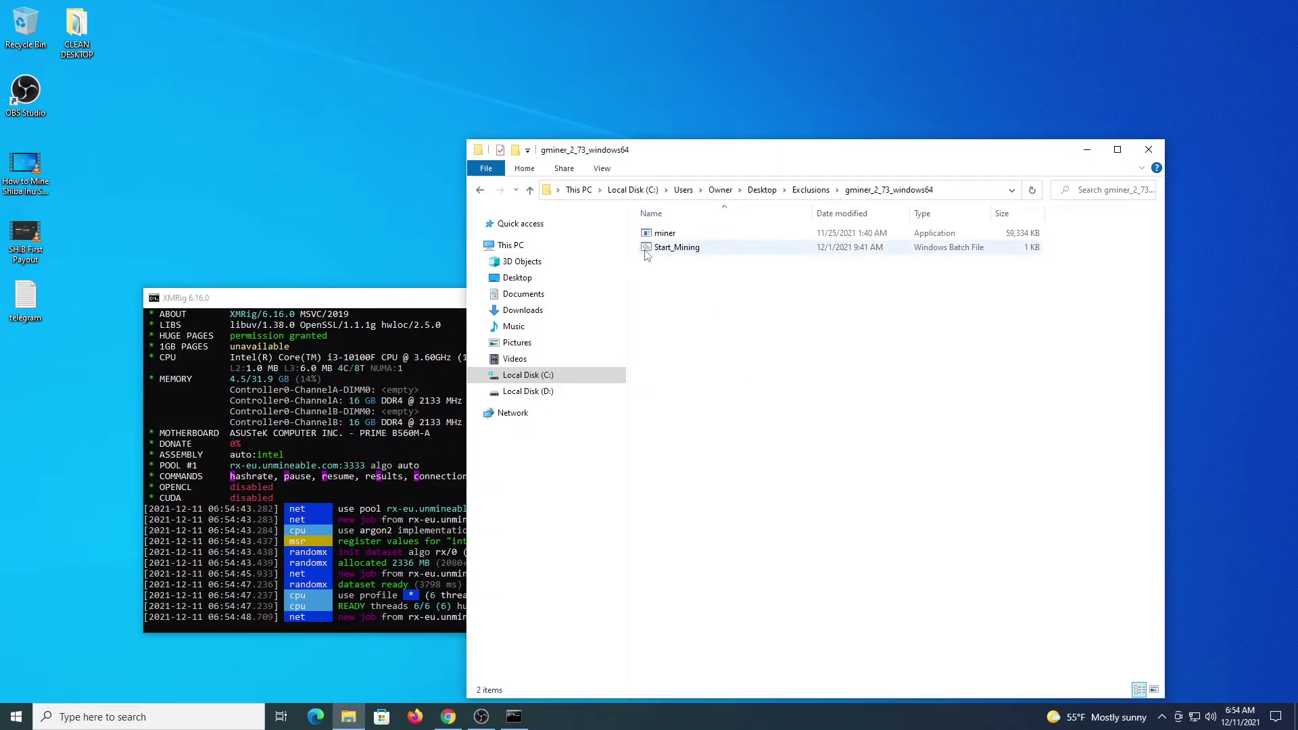
pyautogui.rightClick(691, 252)
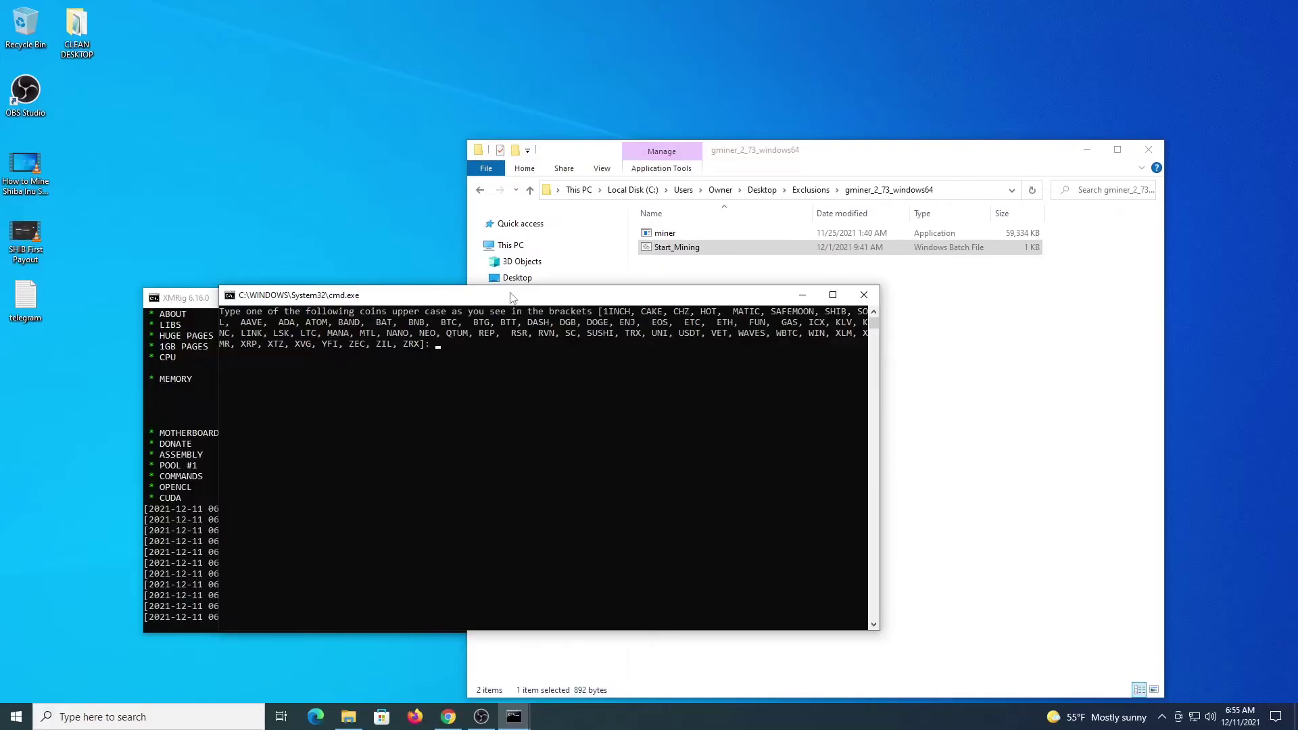
# Enter coin SAFEMOON, the pasted wallet, pool eu, algorithm etchash and worker gpiuworker.
pyautogui.write('SAFEMOOMN')
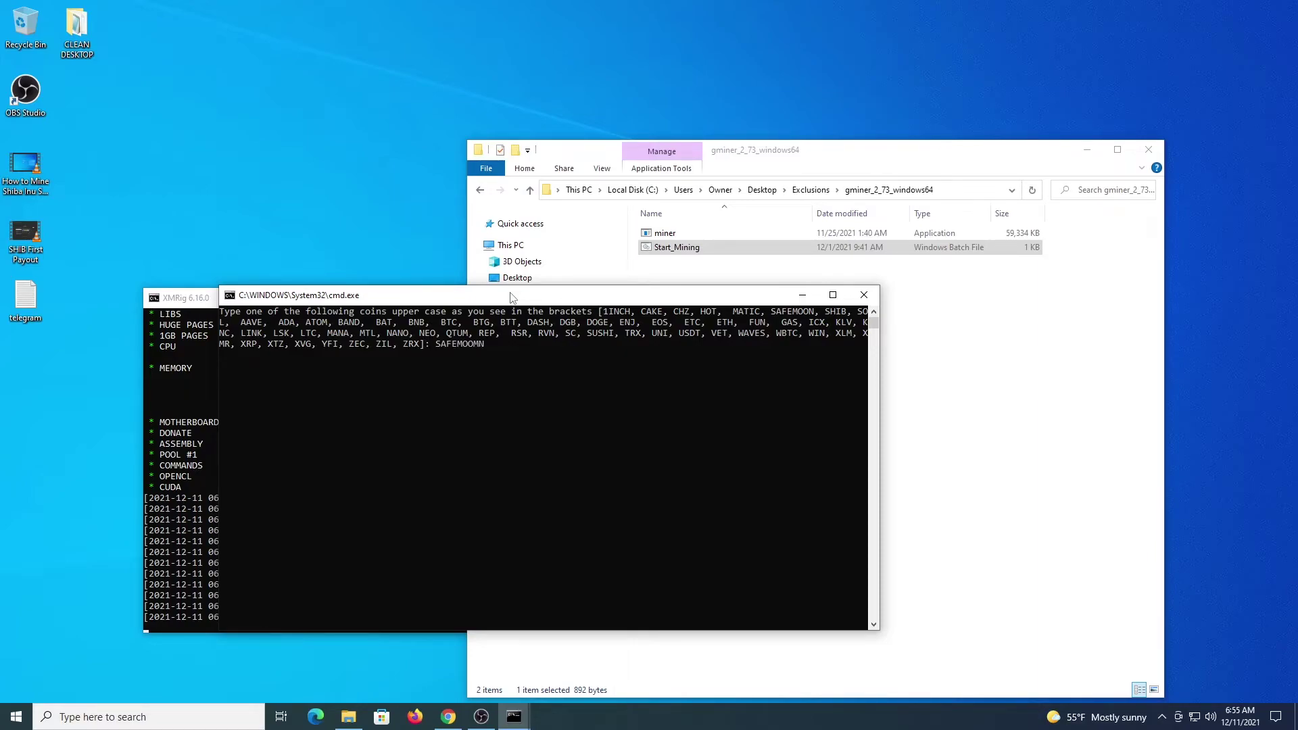
pyautogui.press('BackSpace')
pyautogui.press('BackSpace')
pyautogui.write('N')
pyautogui.press('Return')
pyautogui.write('0x10ED43C718714eb63d5aA57B78B54704E256024E')
pyautogui.press('Return')
pyautogui.write('eu')
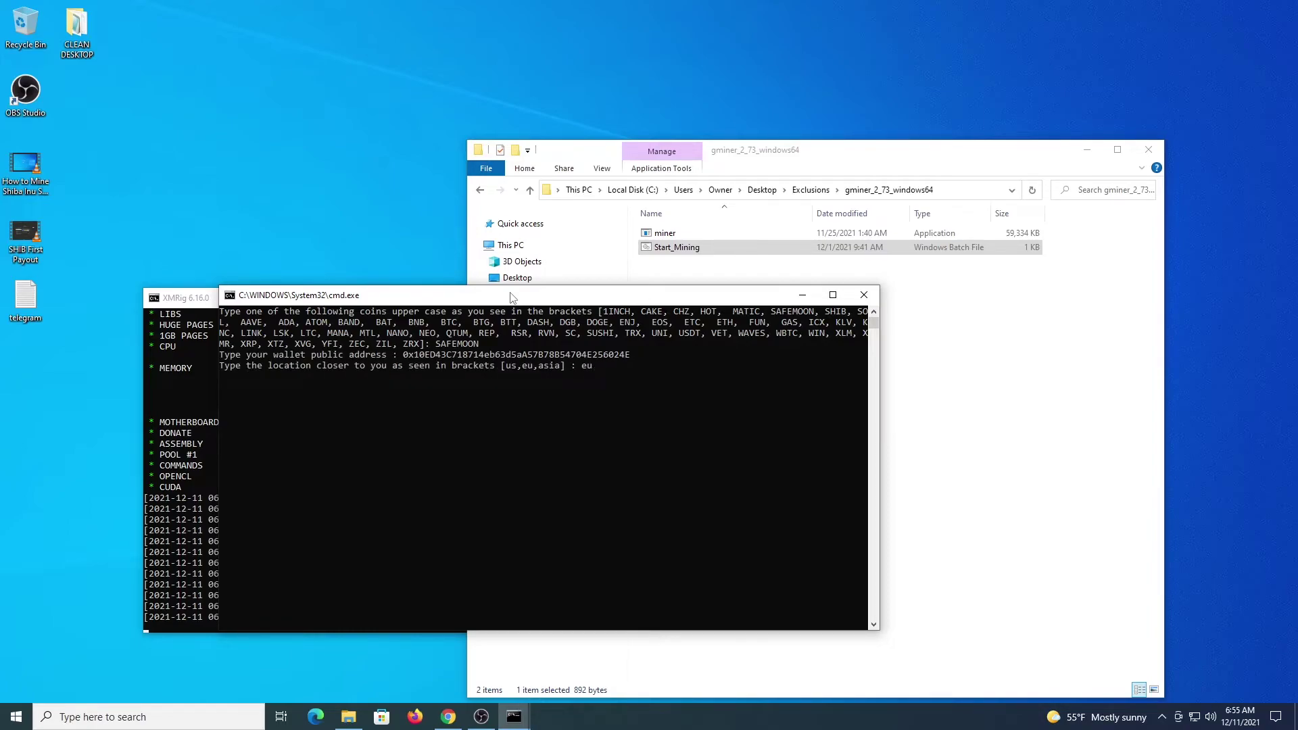
pyautogui.press('Return')
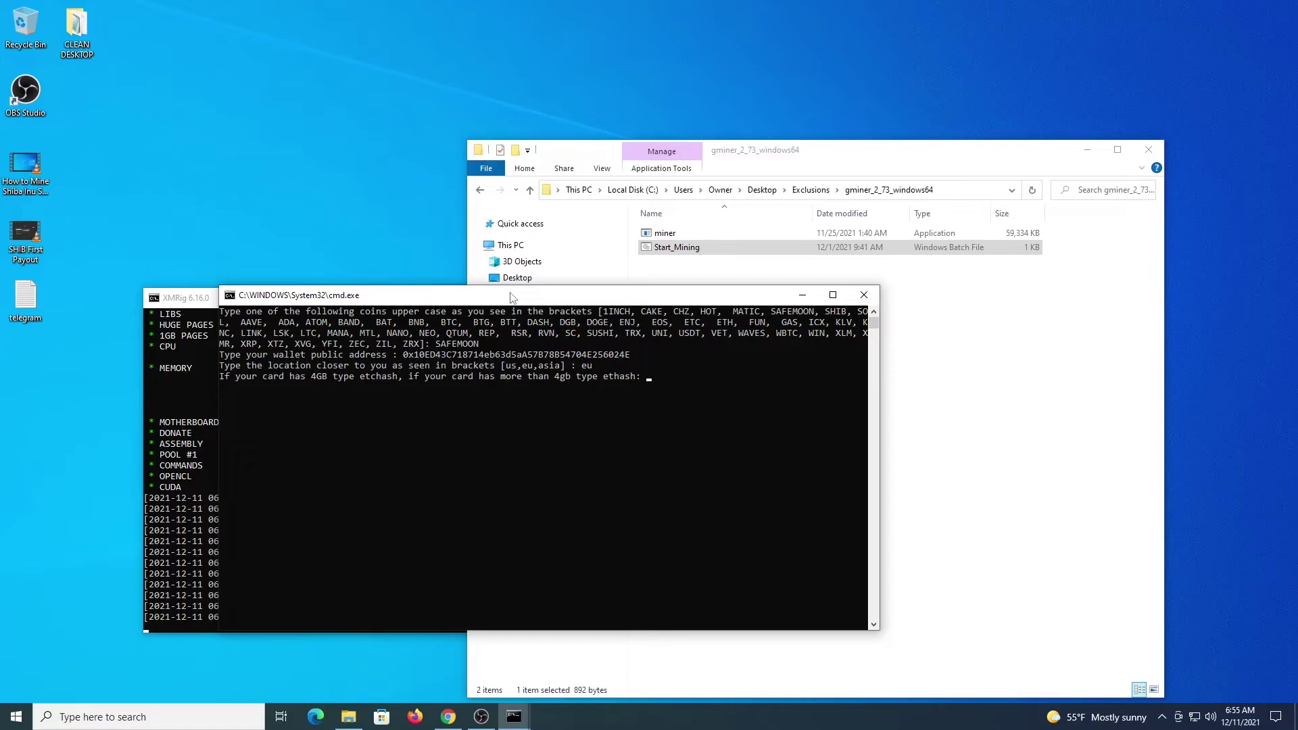
pyautogui.write('etchash')
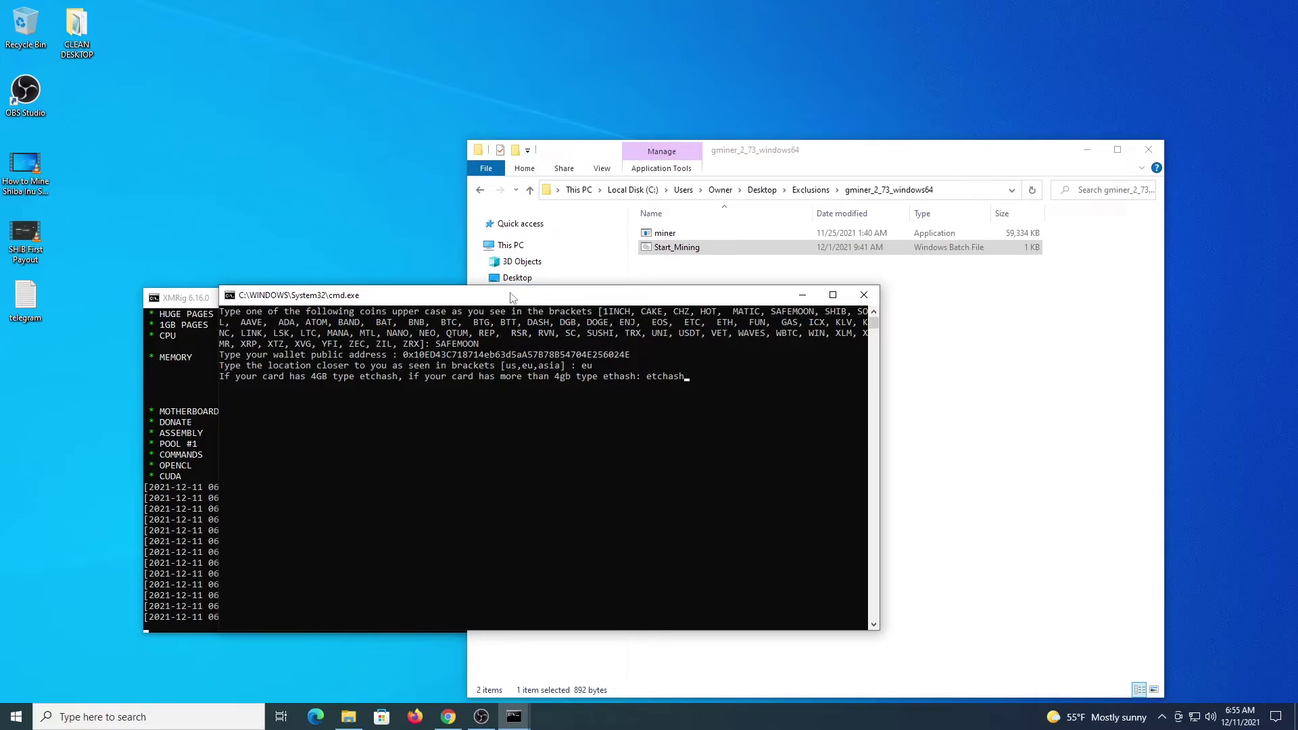
pyautogui.press('Return')
pyautogui.write('gp')
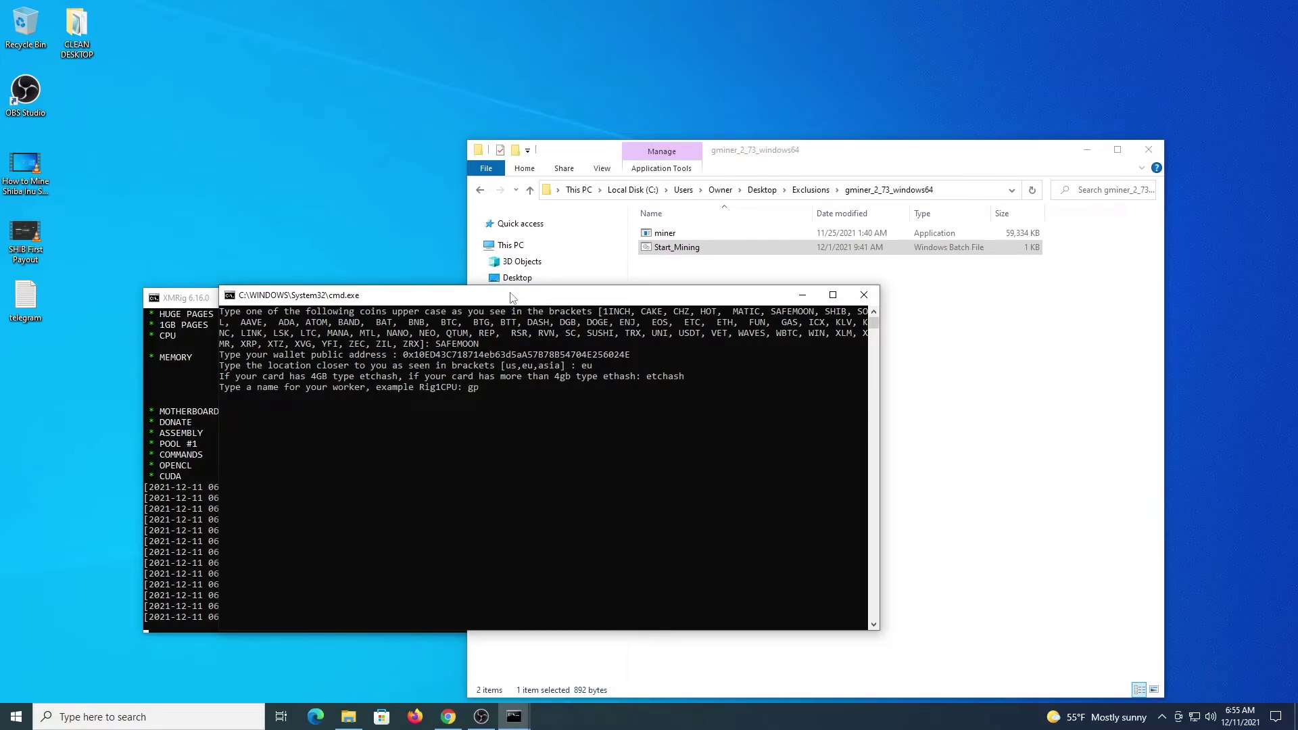
pyautogui.write('iuworker')
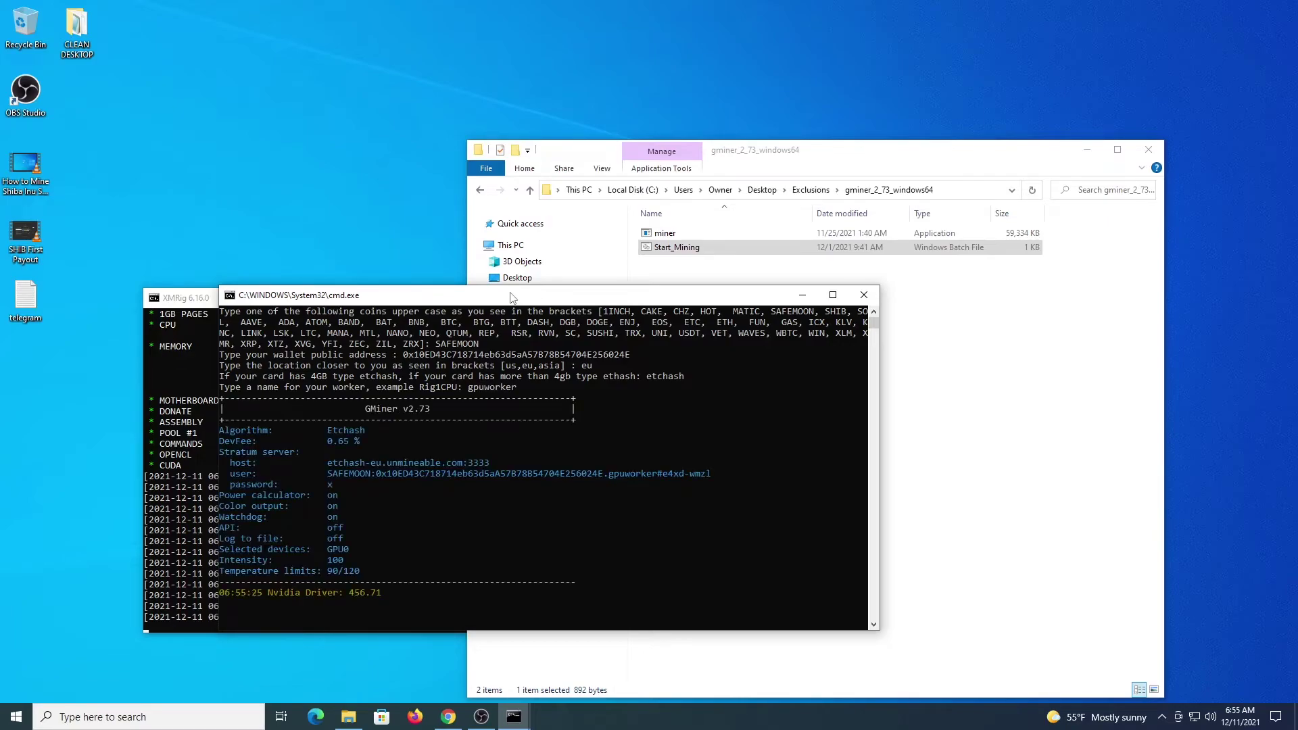
# Enlarge the GMiner console, then stop the out-of-memory miner with Ctrl+C, answering y.
pyautogui.moveTo(474, 284); pyautogui.dragTo(473, 232)
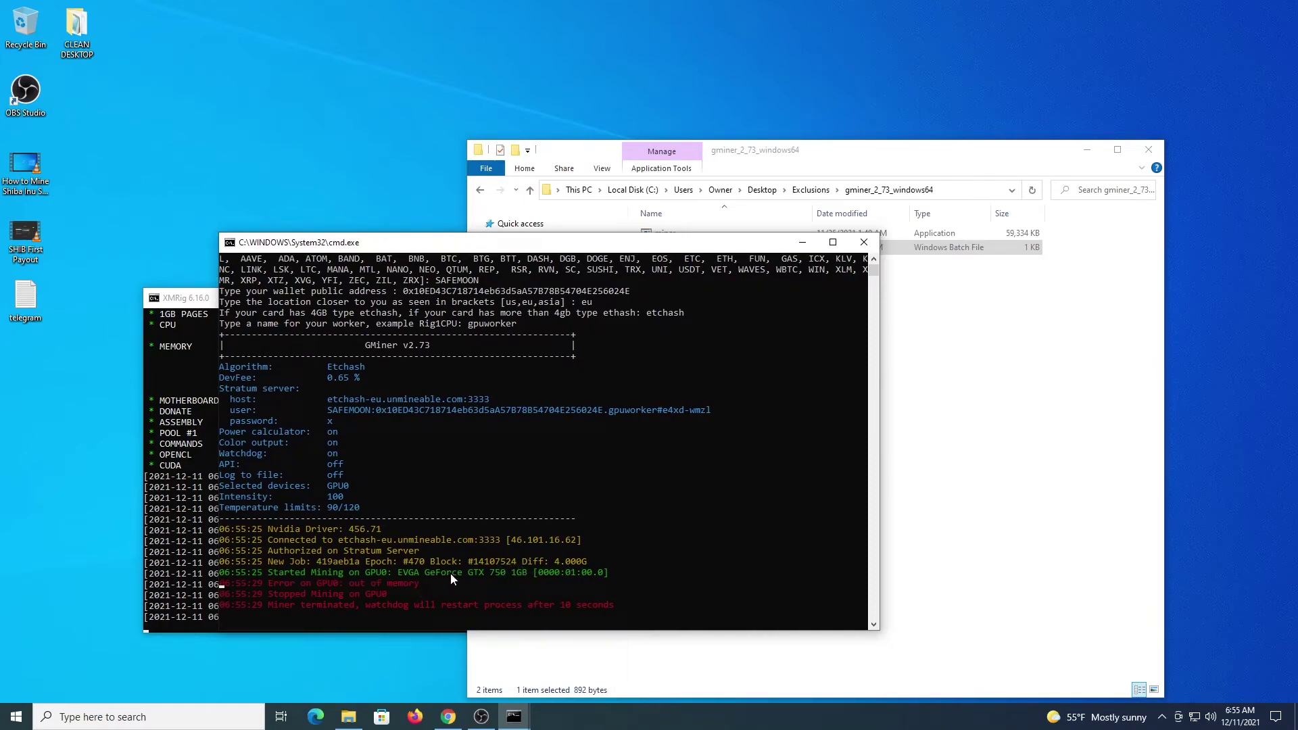
pyautogui.hotkey('ctrl', 'c')
pyautogui.write('y')
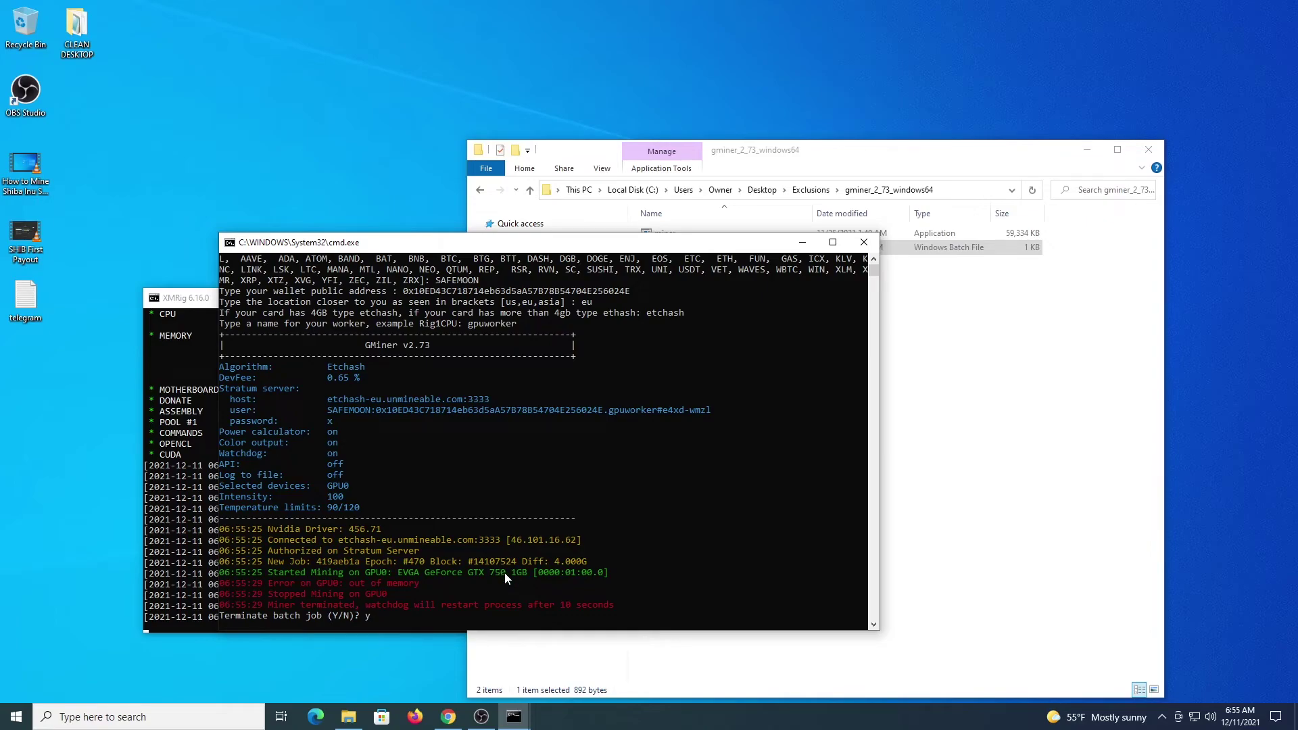
# End the GMiner batch job, then show XMRig's per-thread hashrate table, about 1699.4 H/s total.
pyautogui.press('Return')
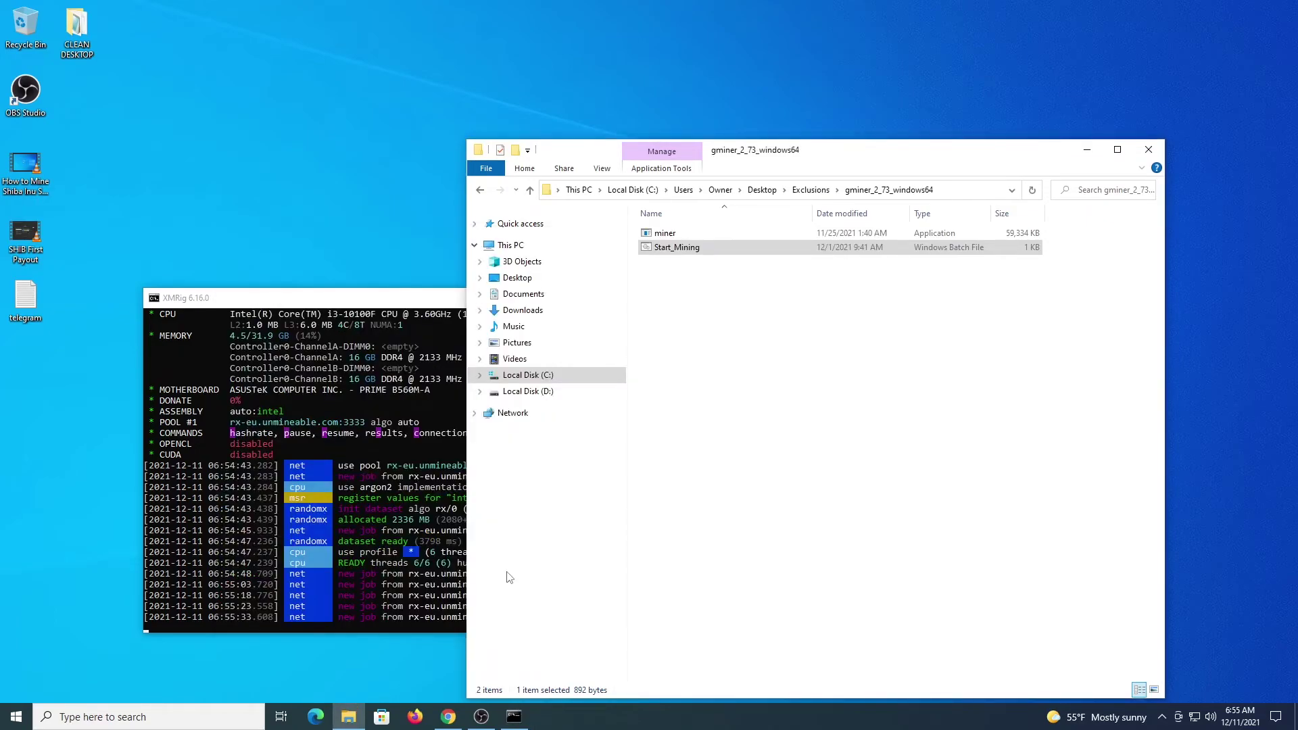
pyautogui.click(427, 298)
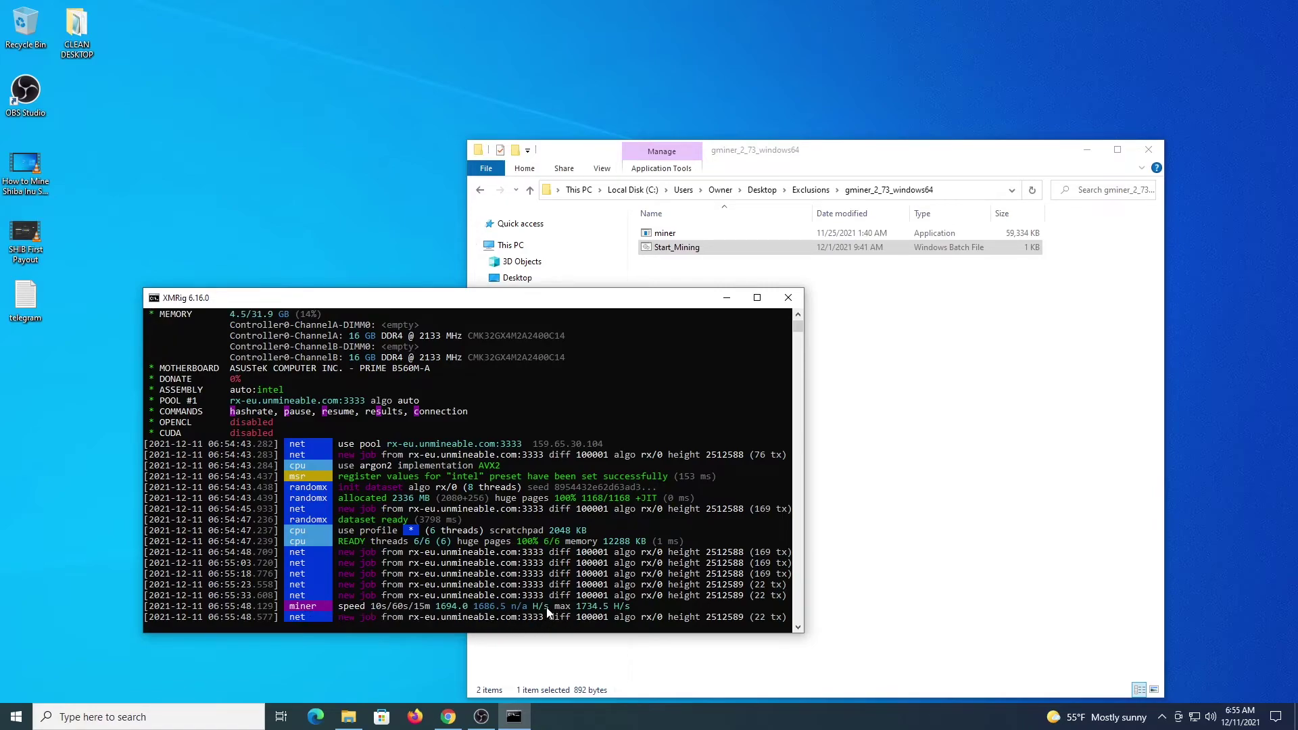
pyautogui.moveTo(520, 303); pyautogui.dragTo(489, 307)
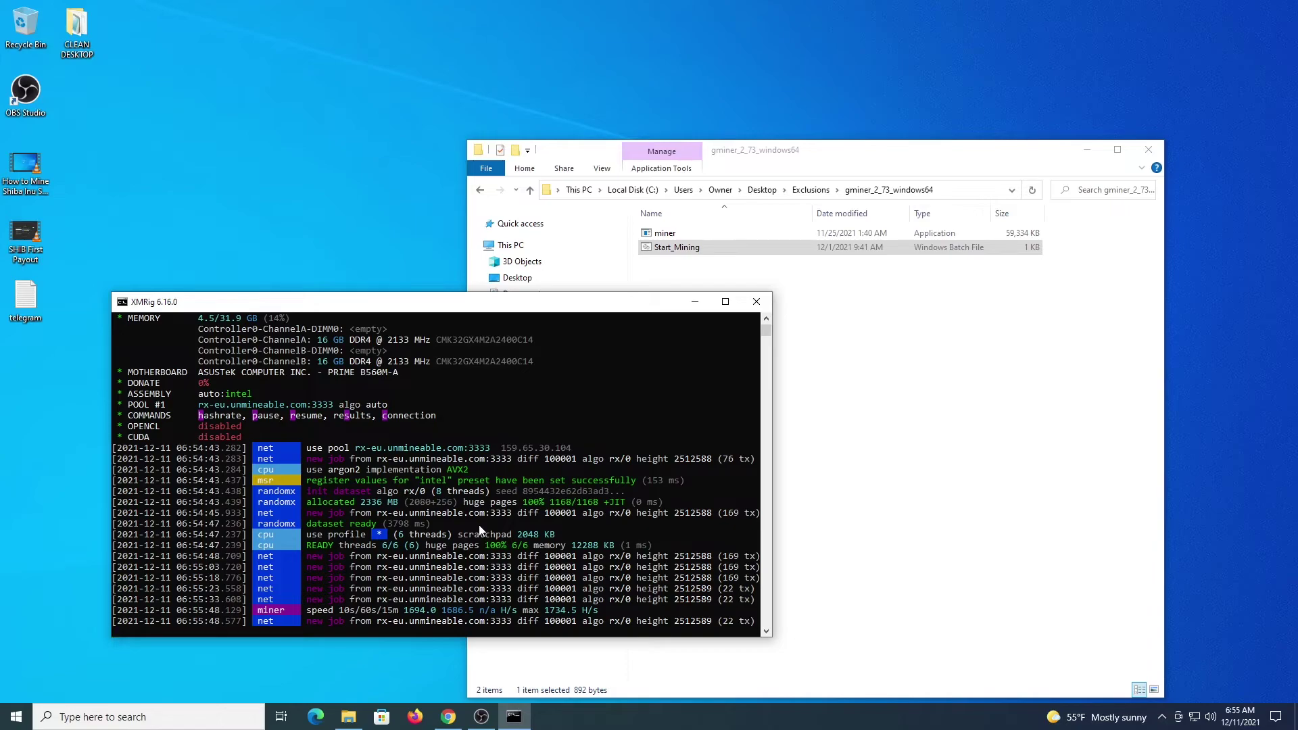
pyautogui.press('h')
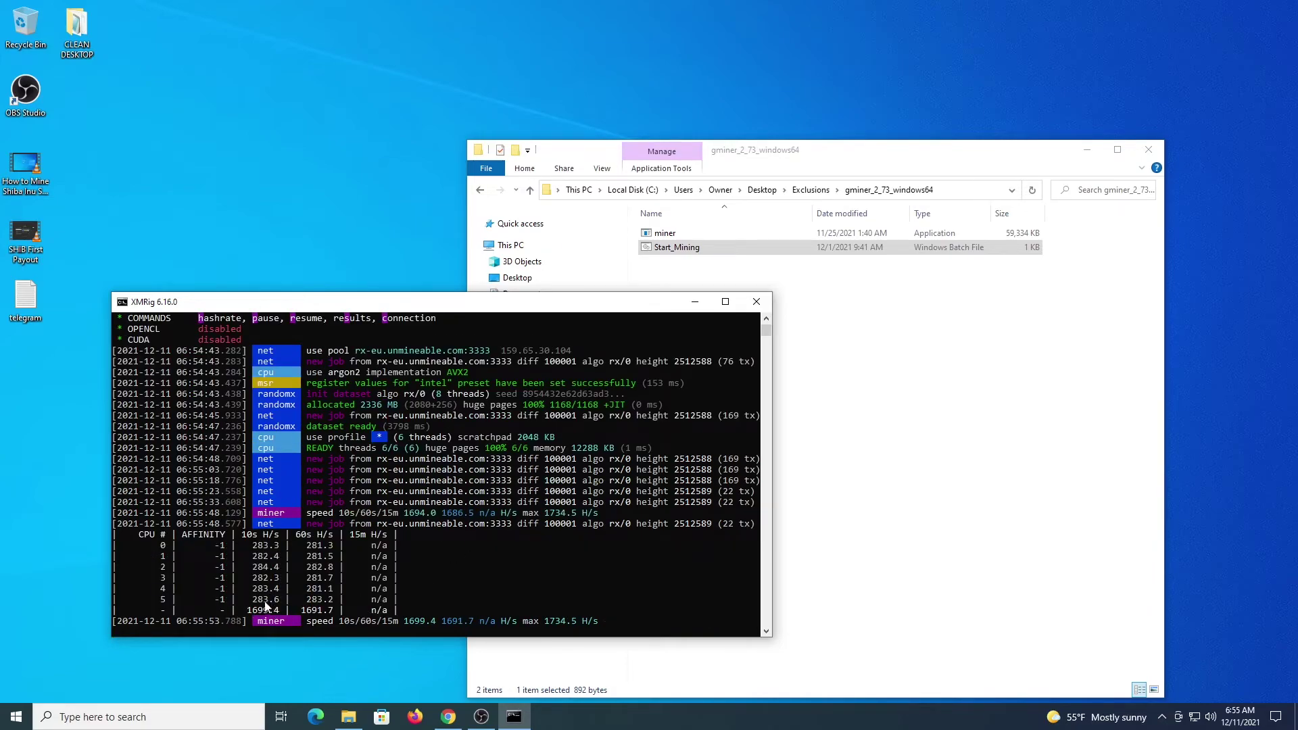